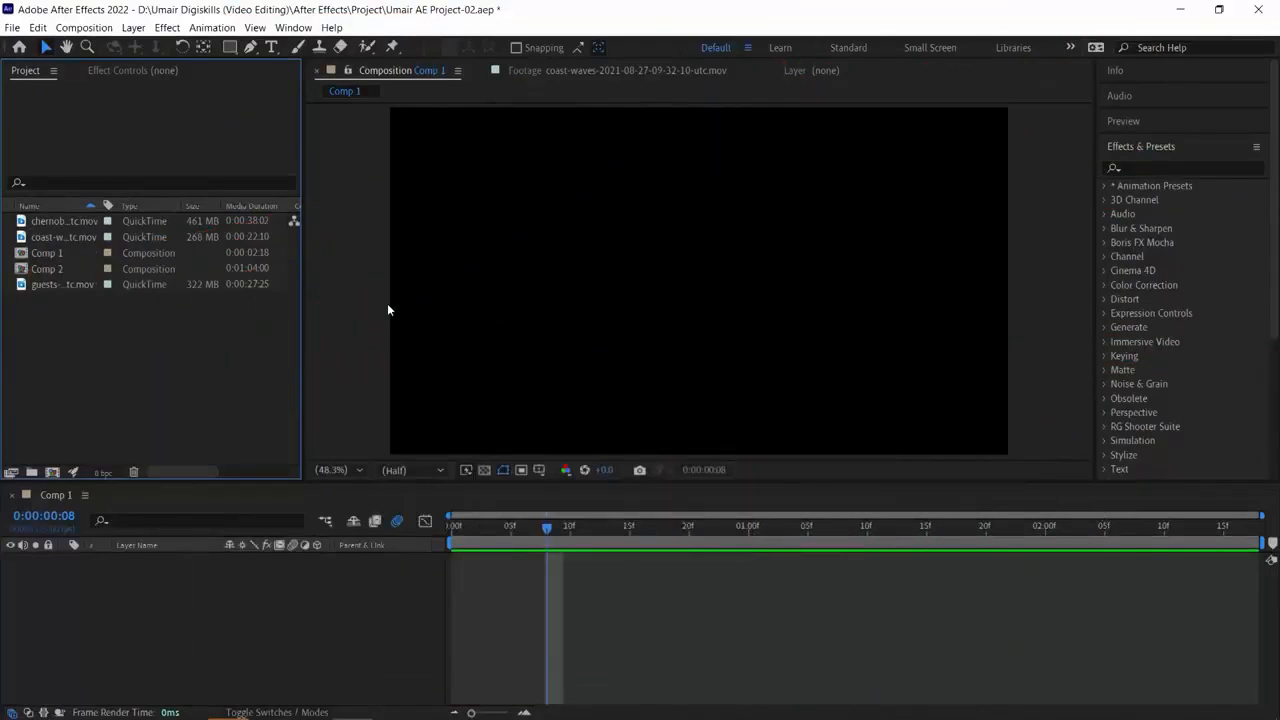
Create a new composition from the chernobyl-exclusion-zone-pripyat-aerial footage clip
left_click(22, 222)
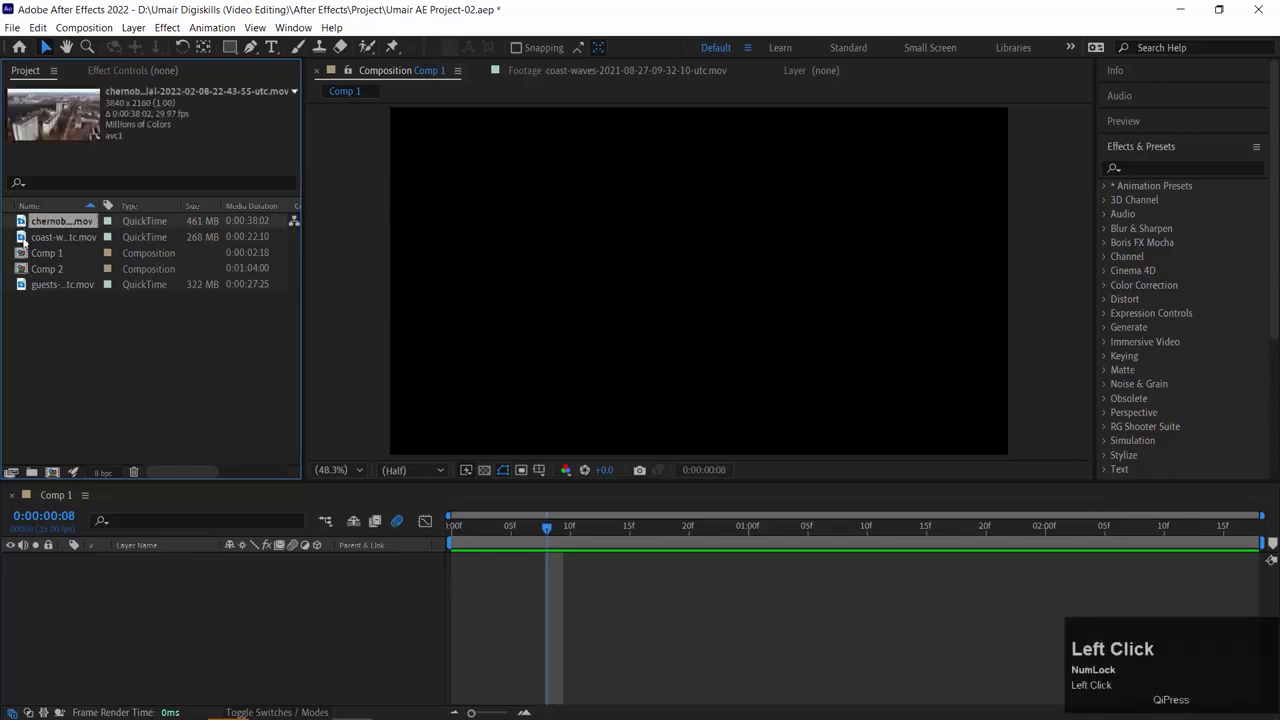
left_click_drag(22, 222, 52, 478)
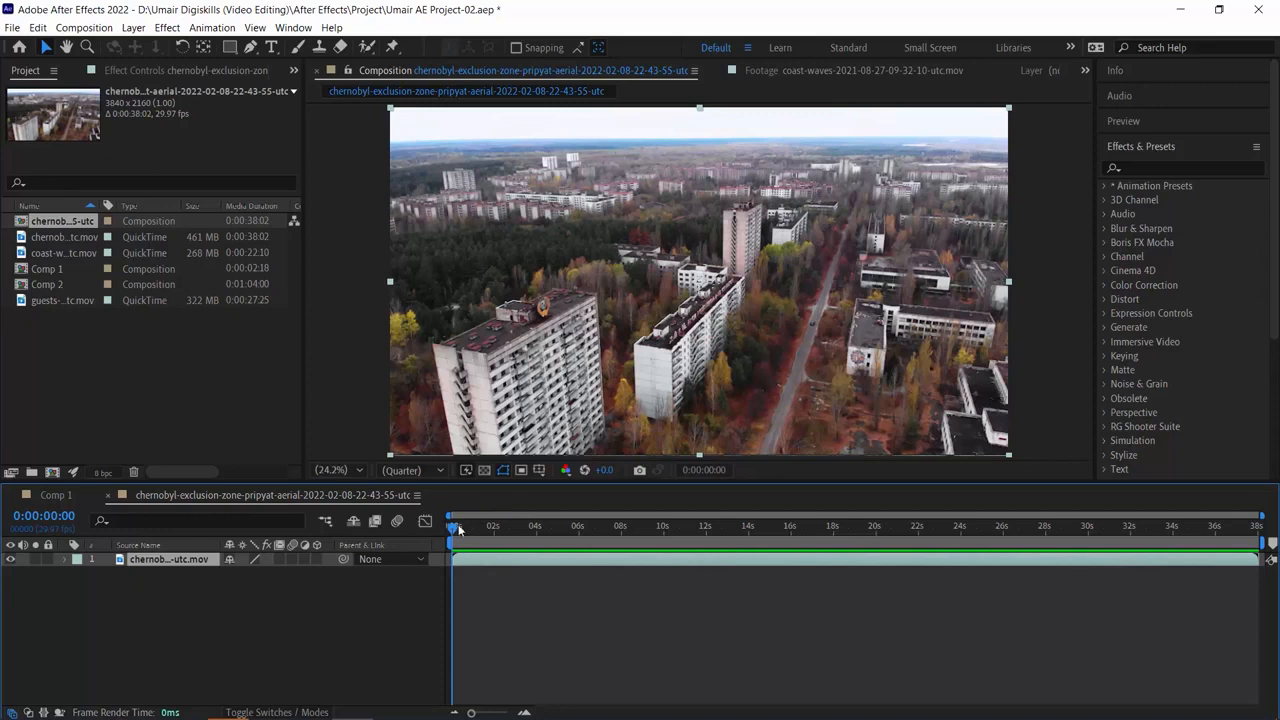
Review the aerial clip's camera movement by scrubbing and playing through the whole composition
left_click_drag(470, 523, 1260, 530)
left_click_drag(1155, 538, 673, 506)
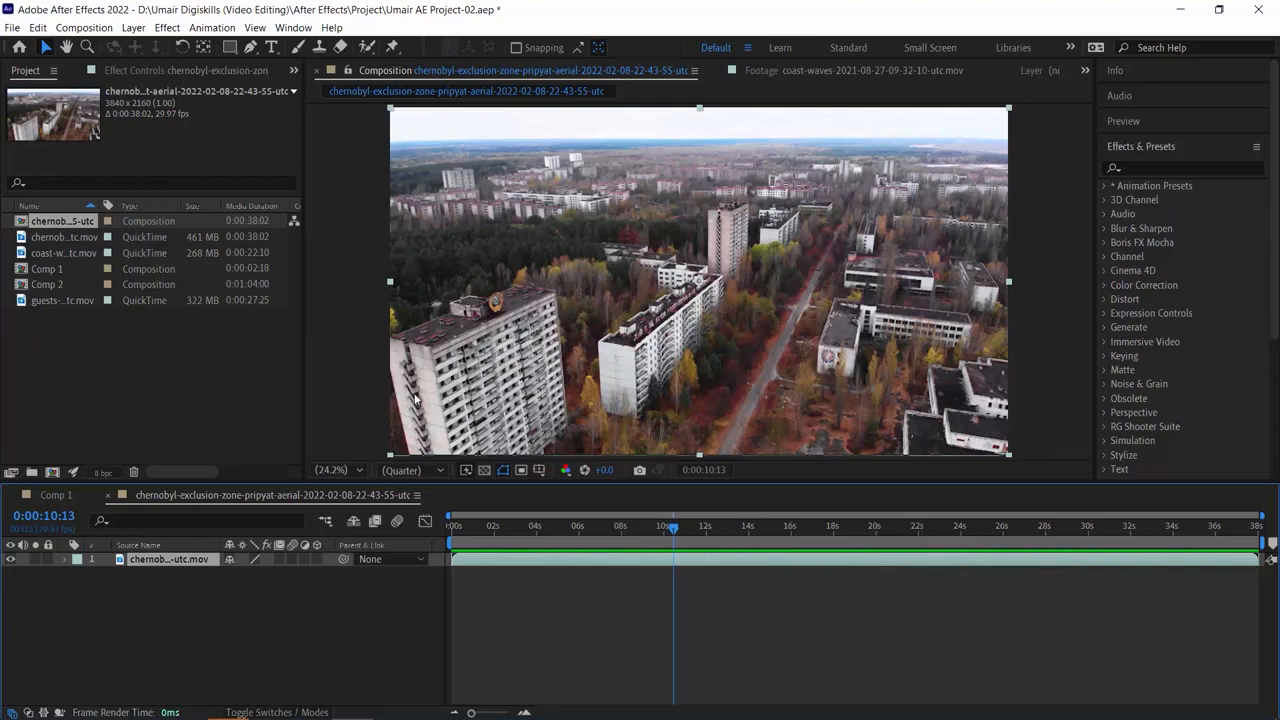
left_click_drag(469, 527, 762, 506)
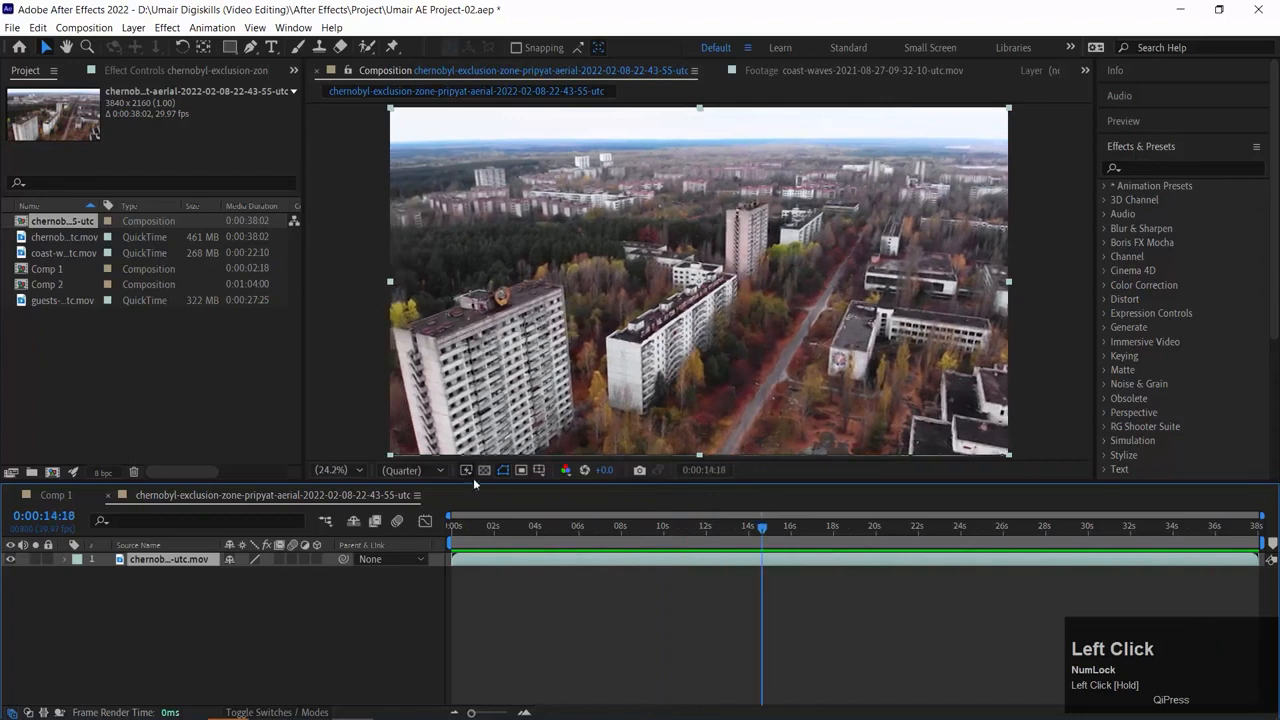
left_click_drag(499, 521, 828, 521)
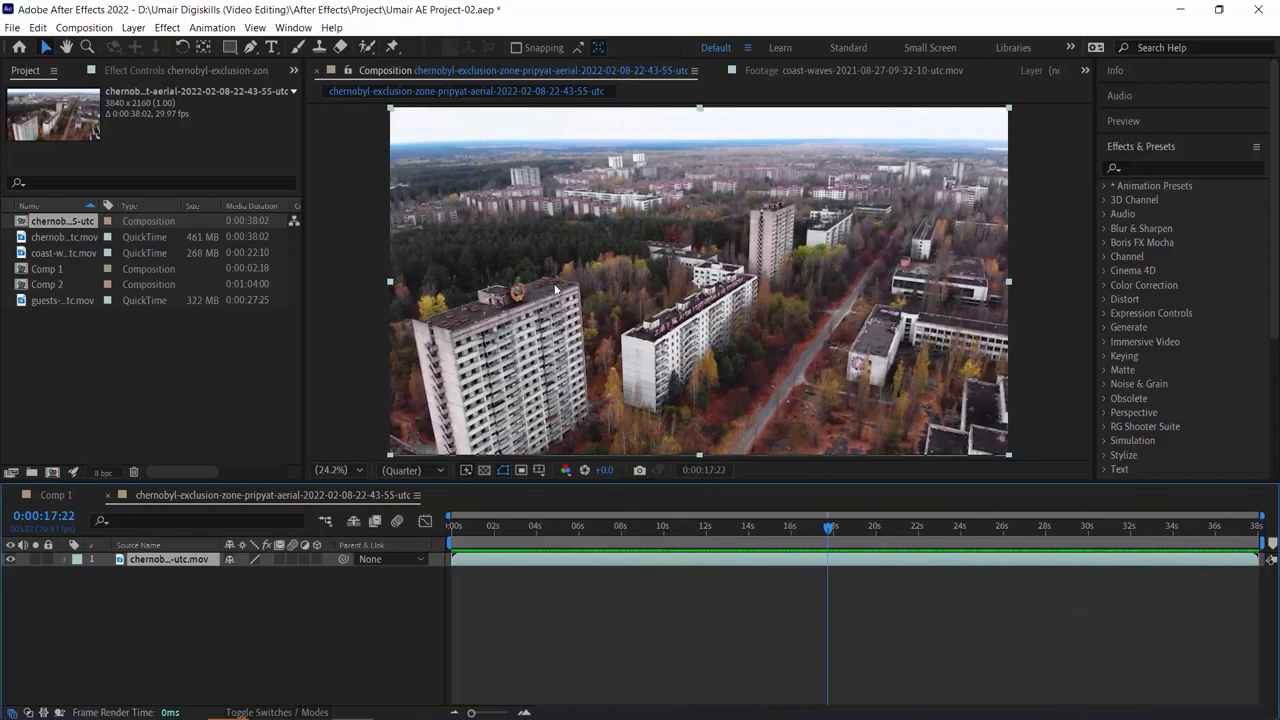
left_click_drag(471, 530, 740, 500)
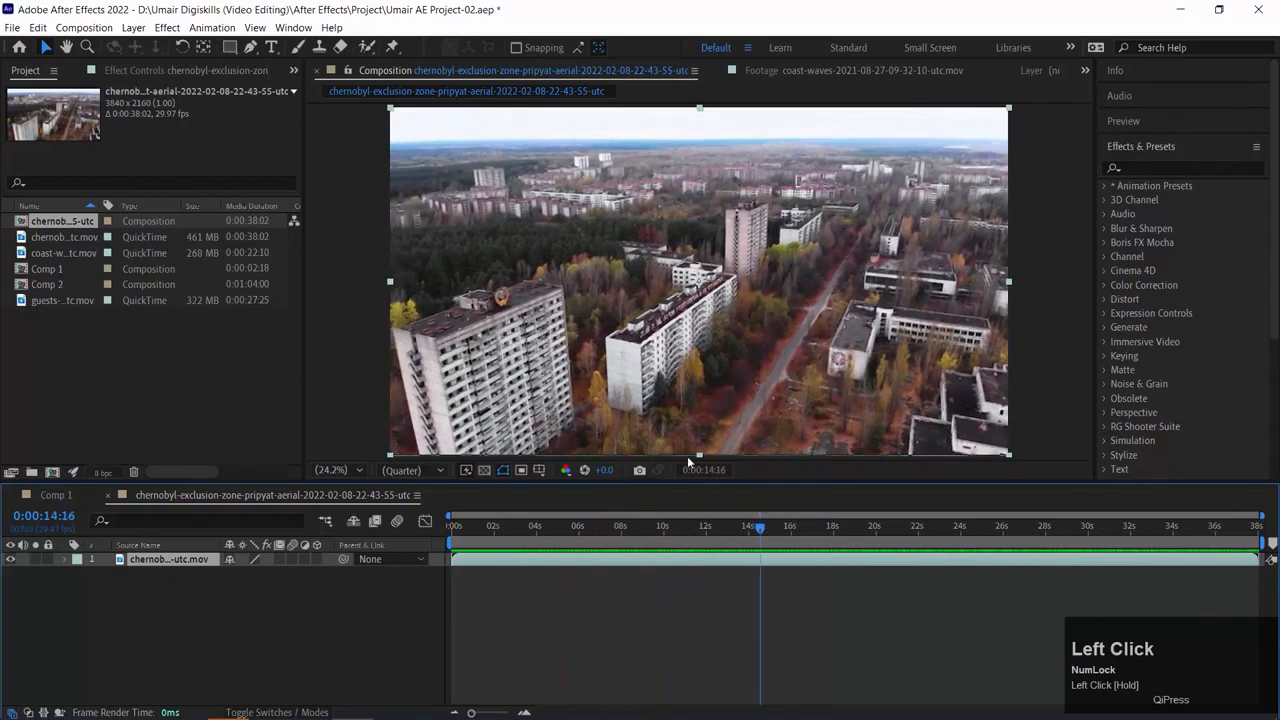
left_click_drag(469, 530, 755, 520)
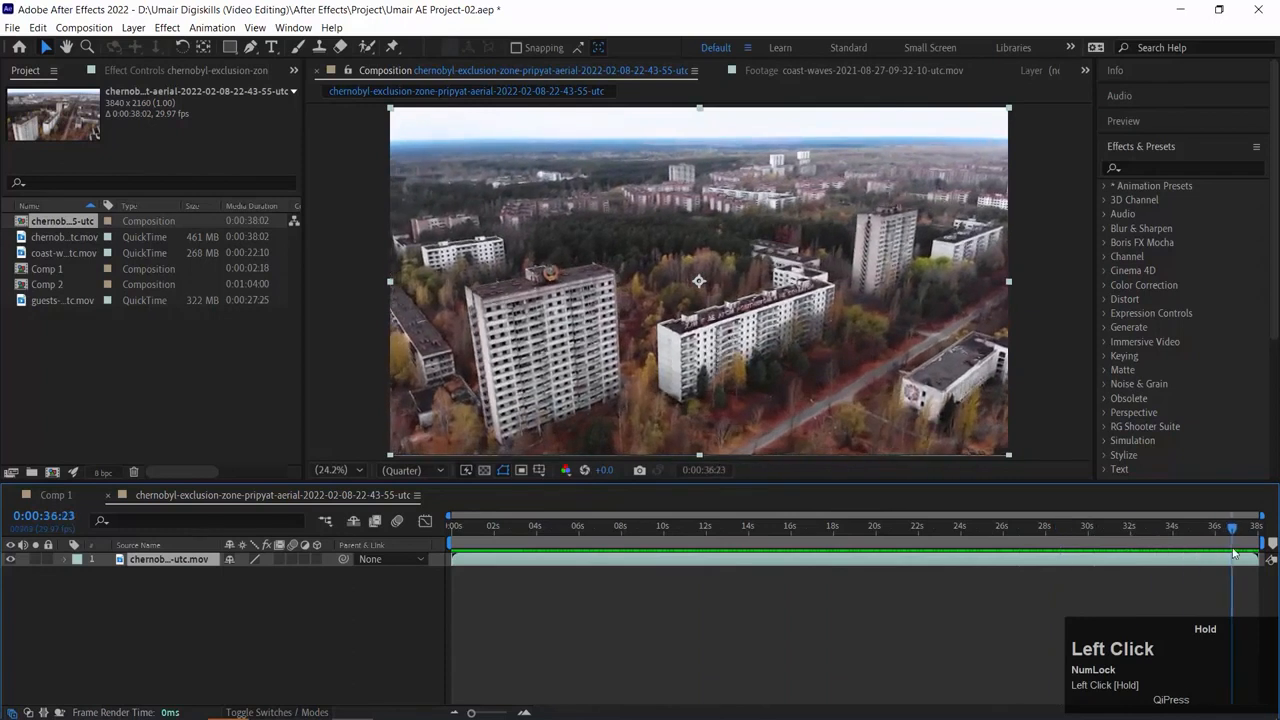
left_click(457, 526)
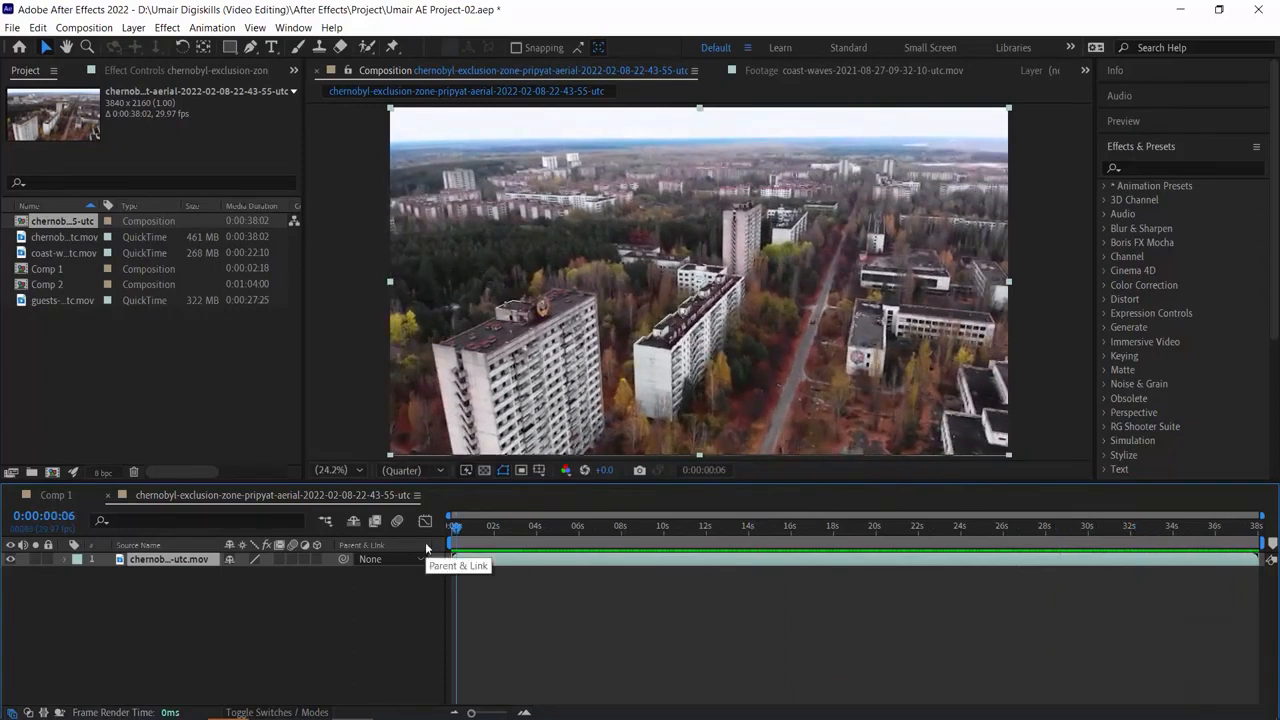
left_click_drag(475, 526, 447, 537)
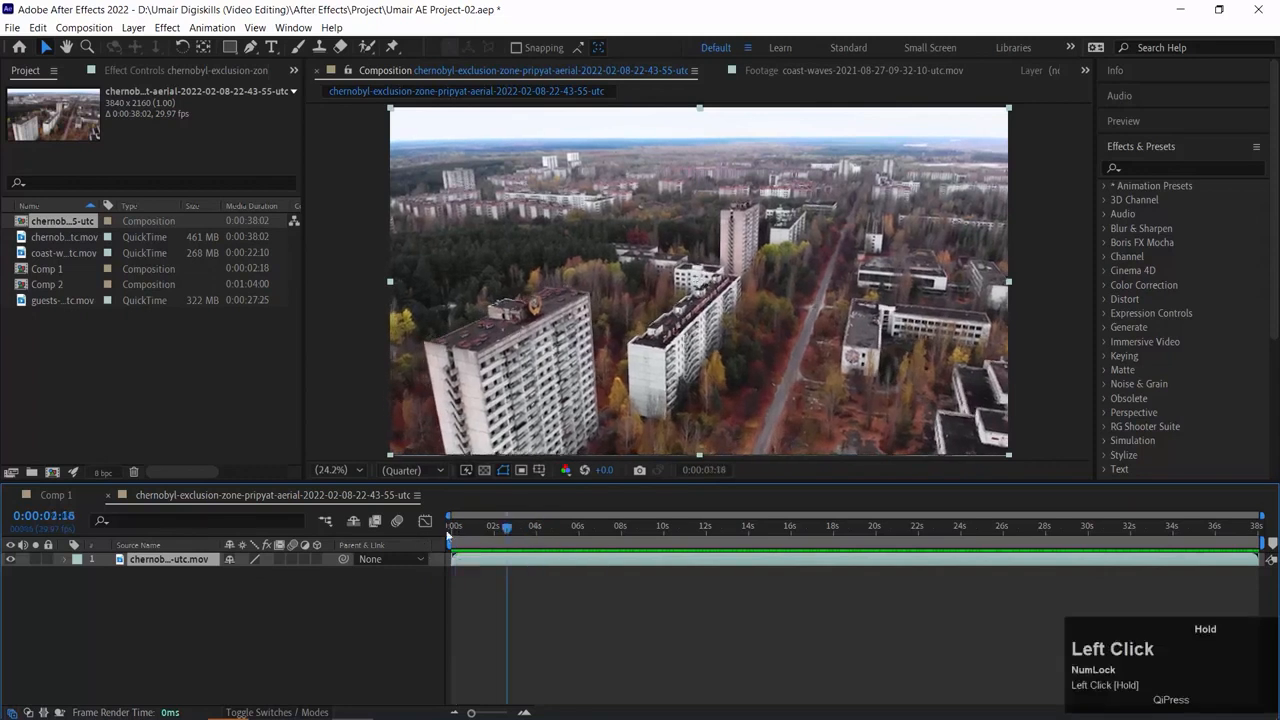
key("space")
key("space")
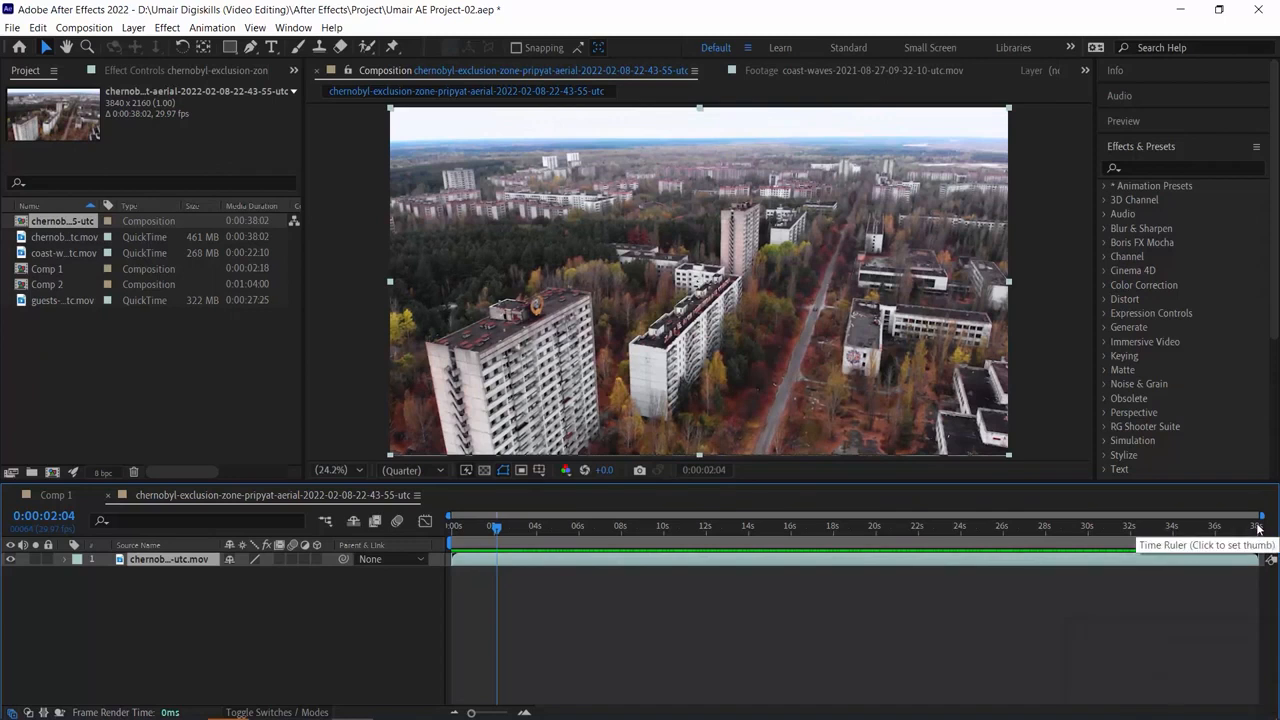
left_click_drag(600, 537, 947, 514)
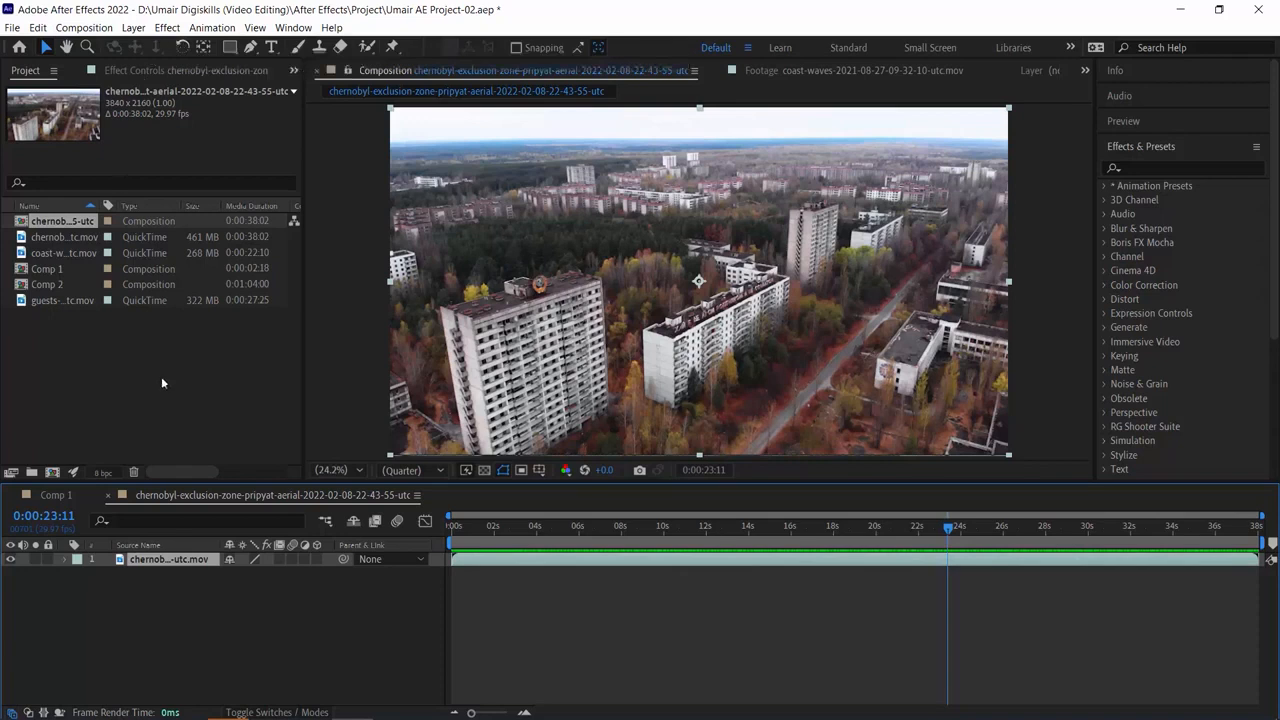
Time-stretch the aerial clip layer, trying a 50% stretch factor before applying a new duration of 0;00;15;01
left_click(120, 561)
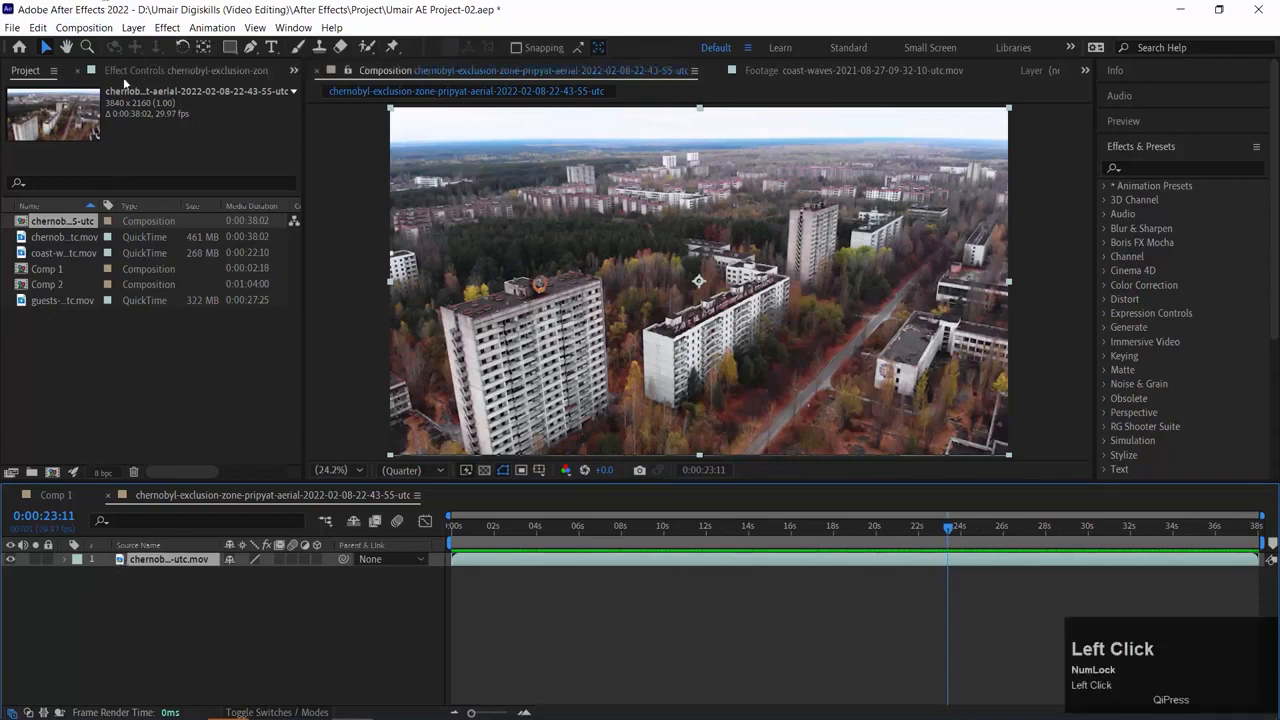
left_click(133, 28)
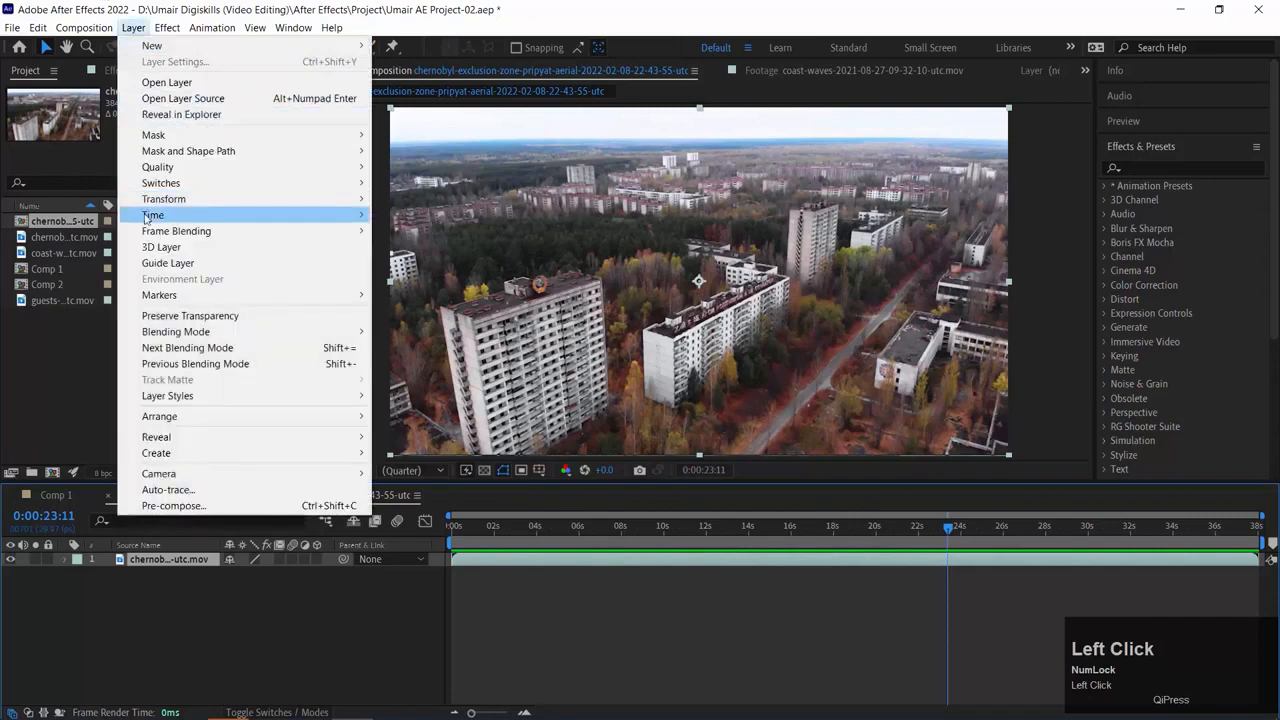
mouse_move(147, 216)
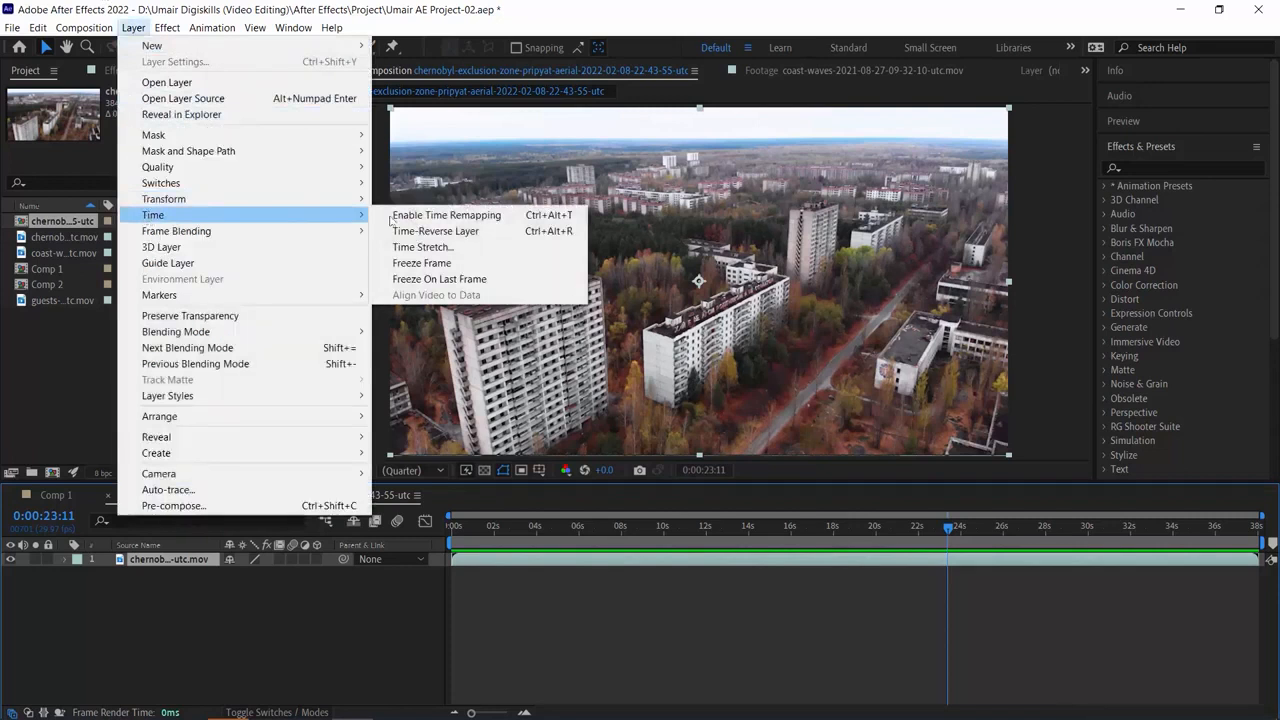
left_click(457, 249)
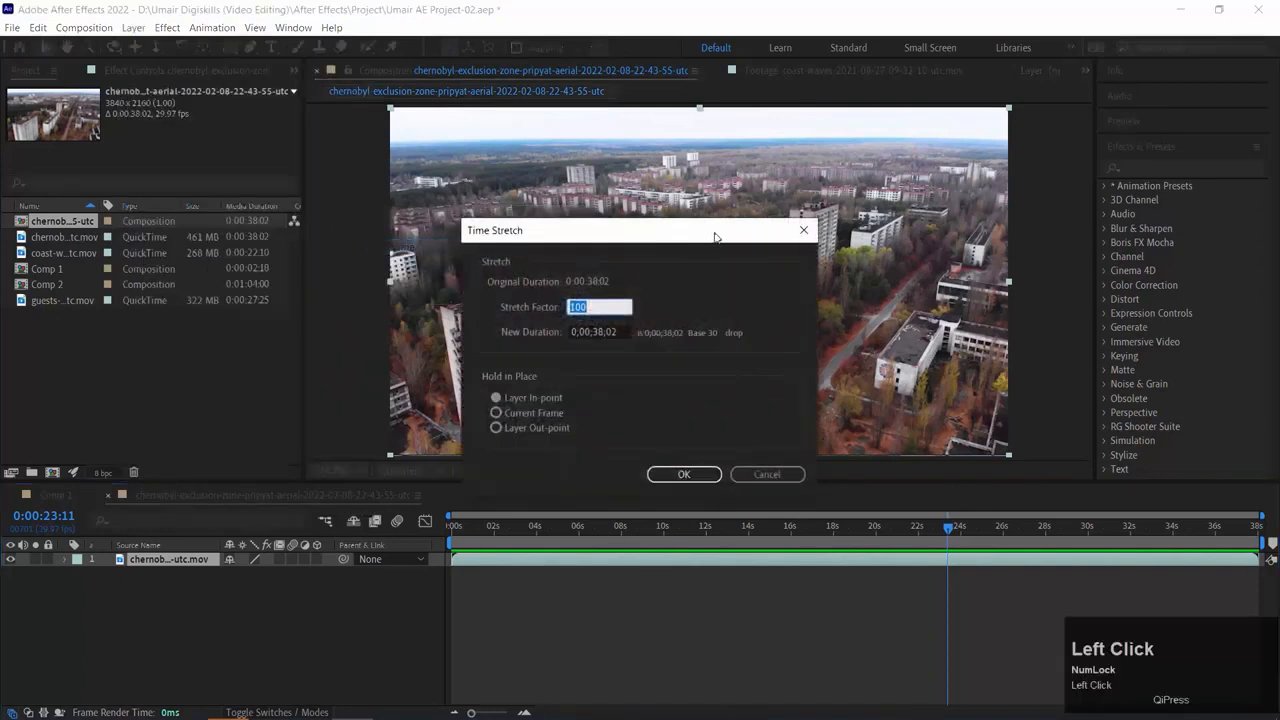
left_click_drag(715, 237, 711, 214)
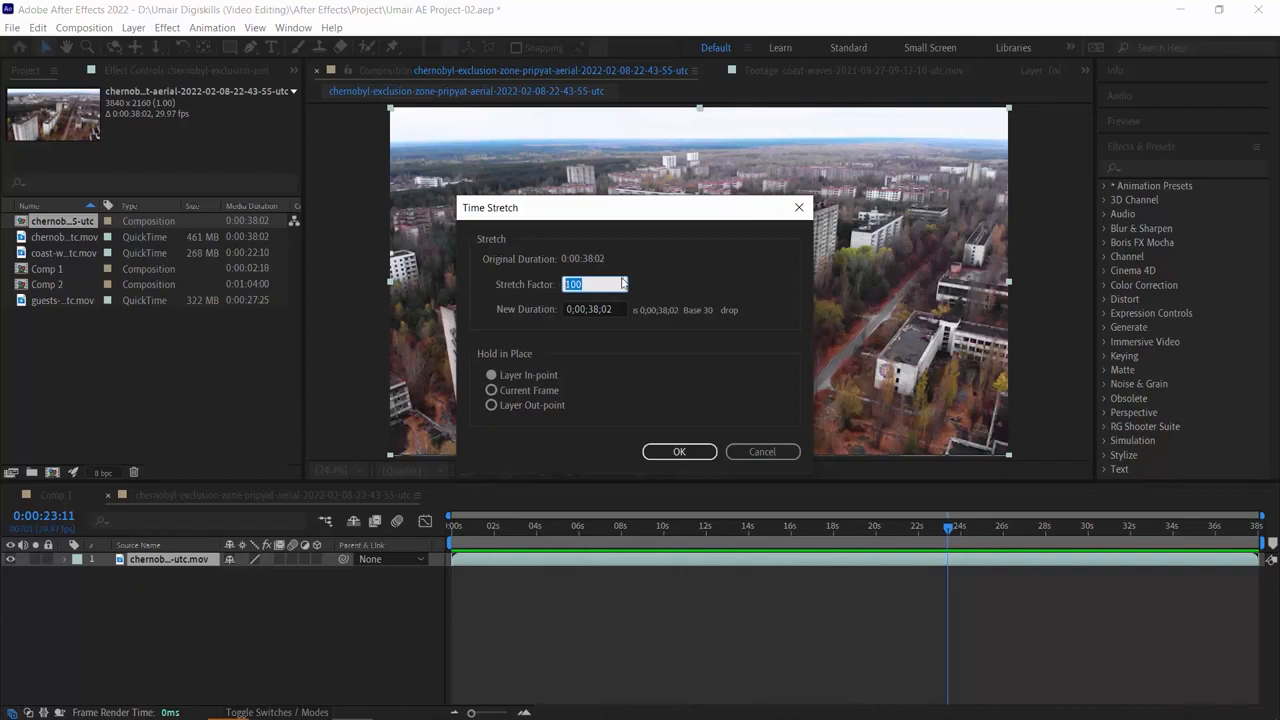
left_click_drag(600, 281, 497, 278)
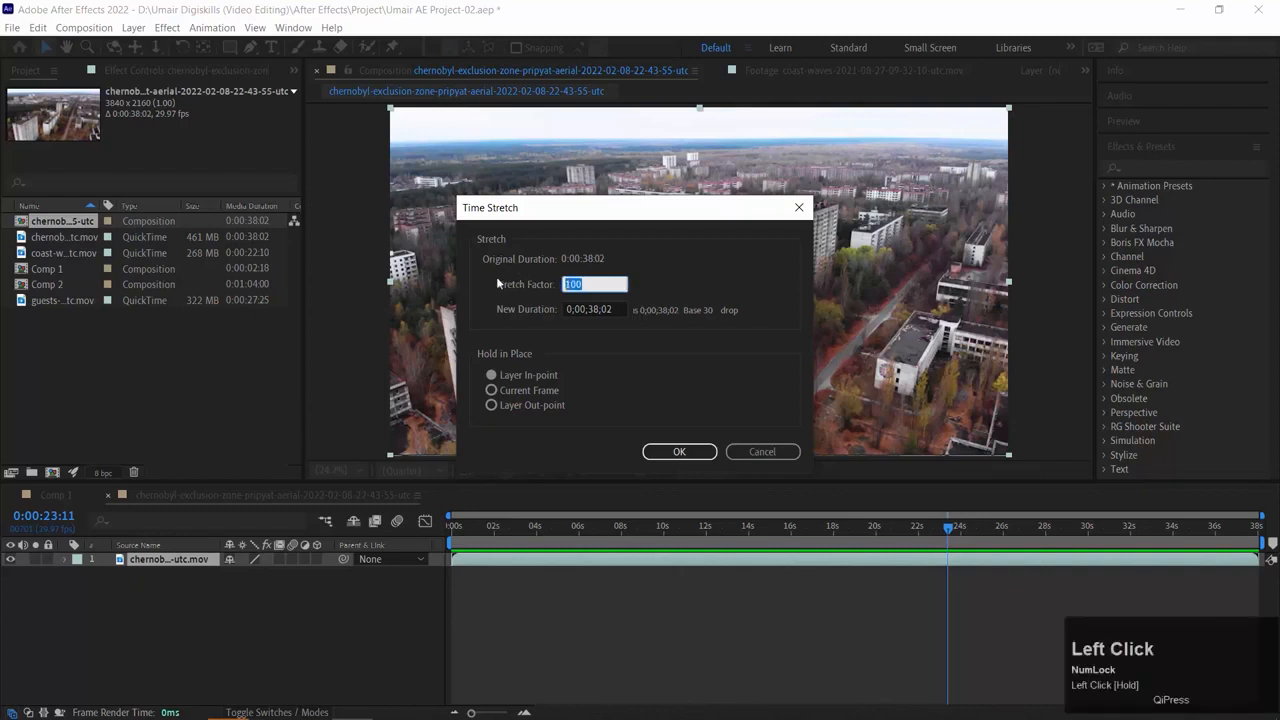
type("50")
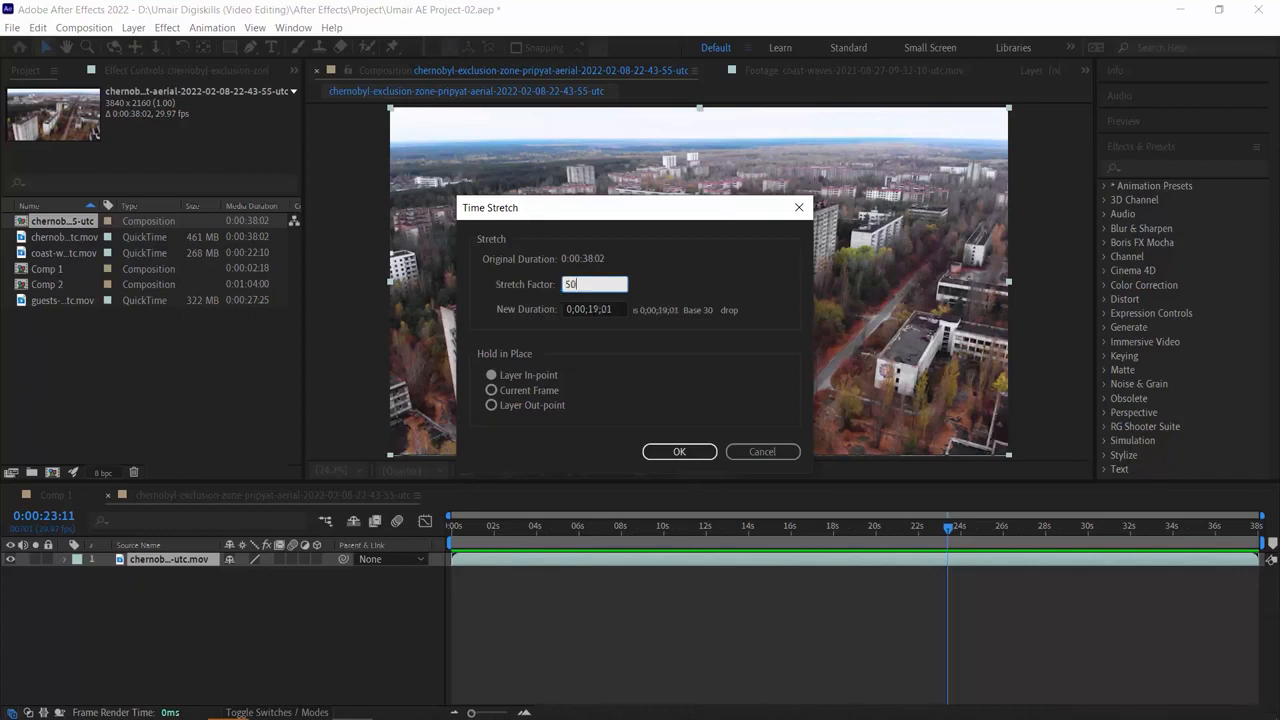
left_click(592, 310)
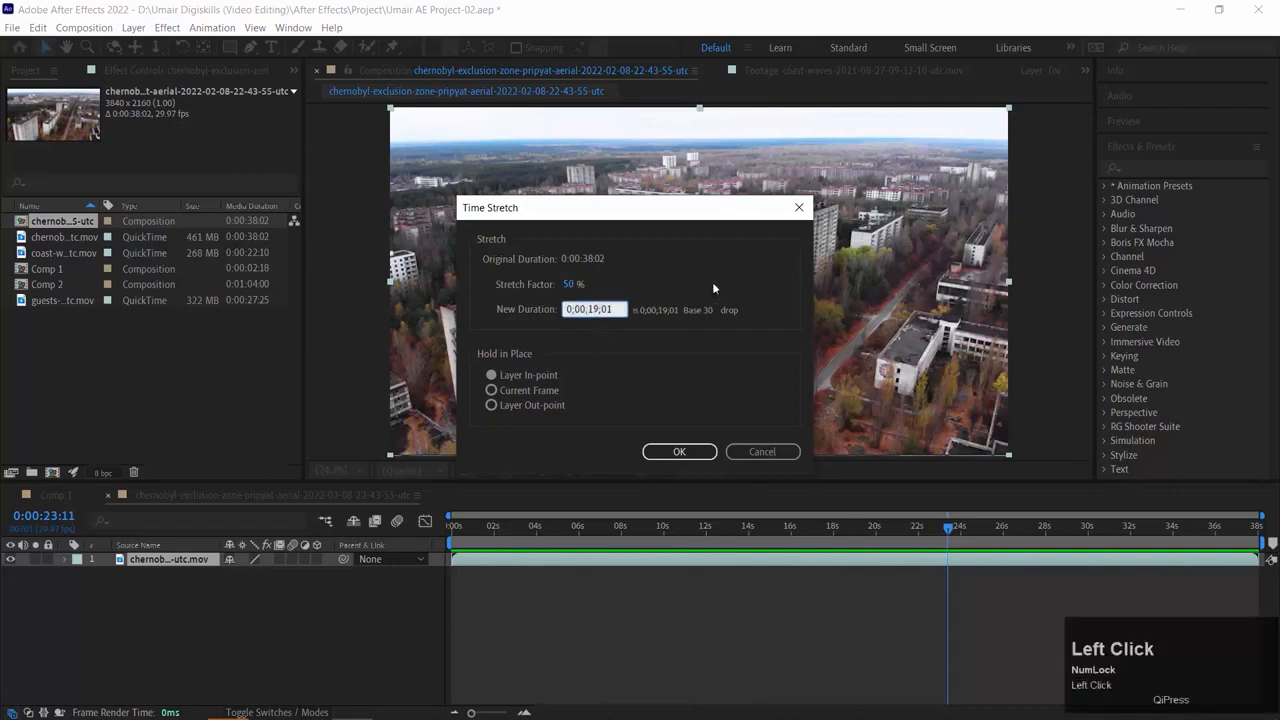
key("BackSpace")
type("5")
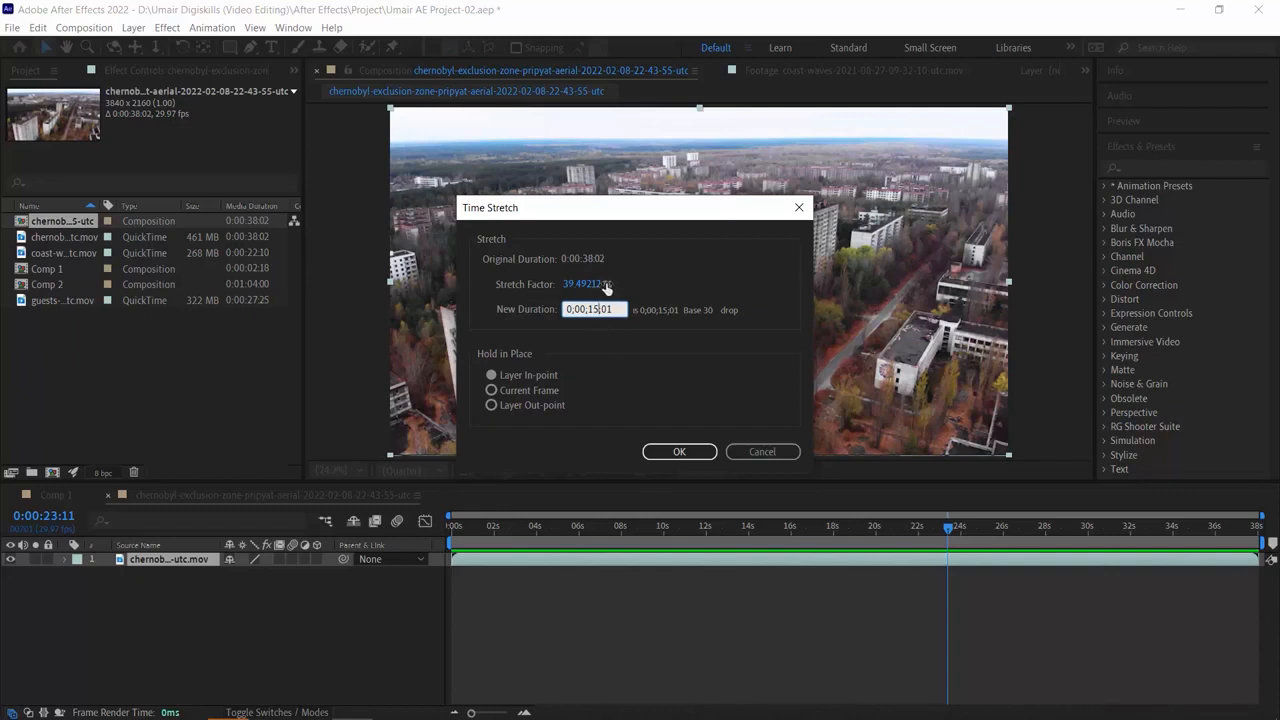
left_click(679, 452)
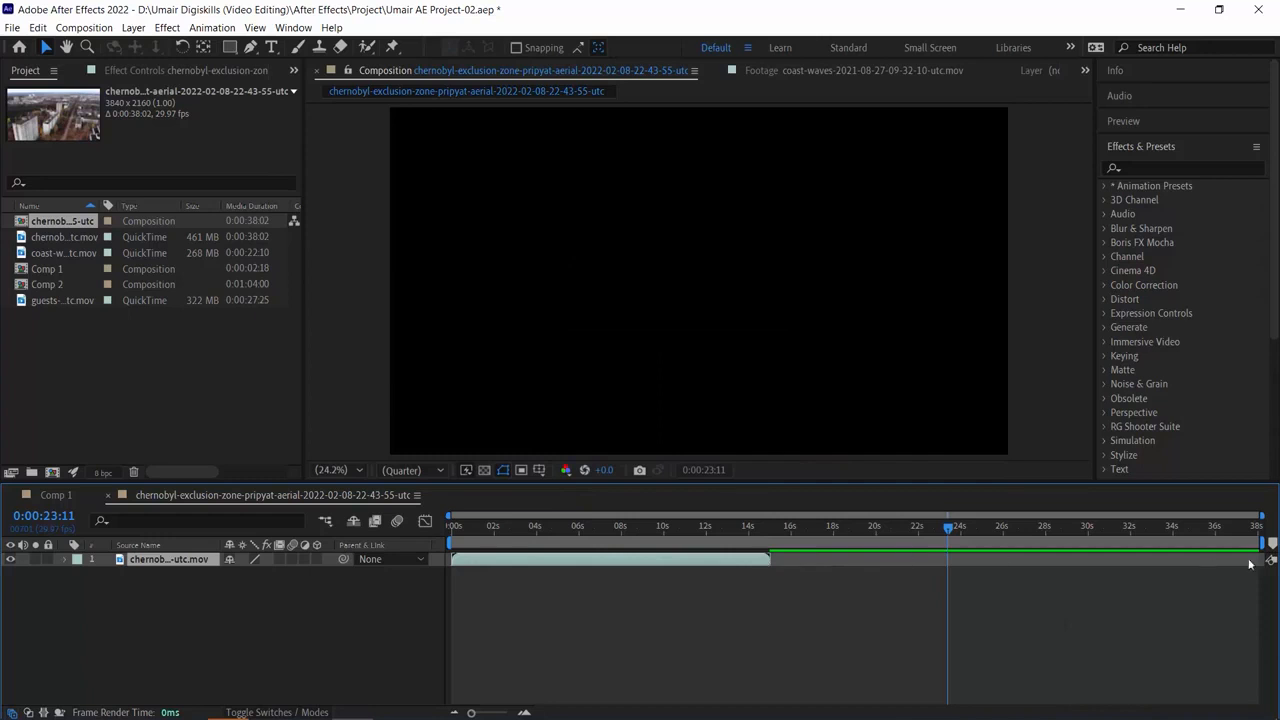
Preview the sped-up aerial clip from the start of the composition
left_click_drag(752, 525, 412, 527)
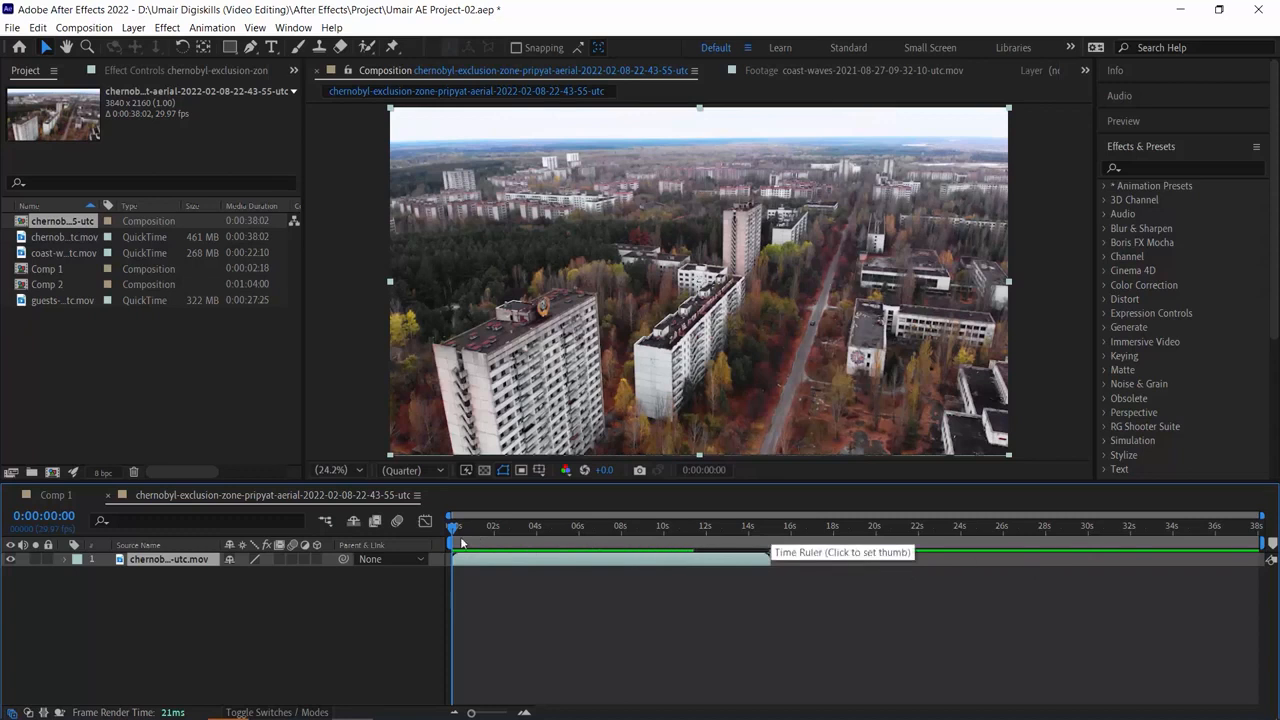
key("space")
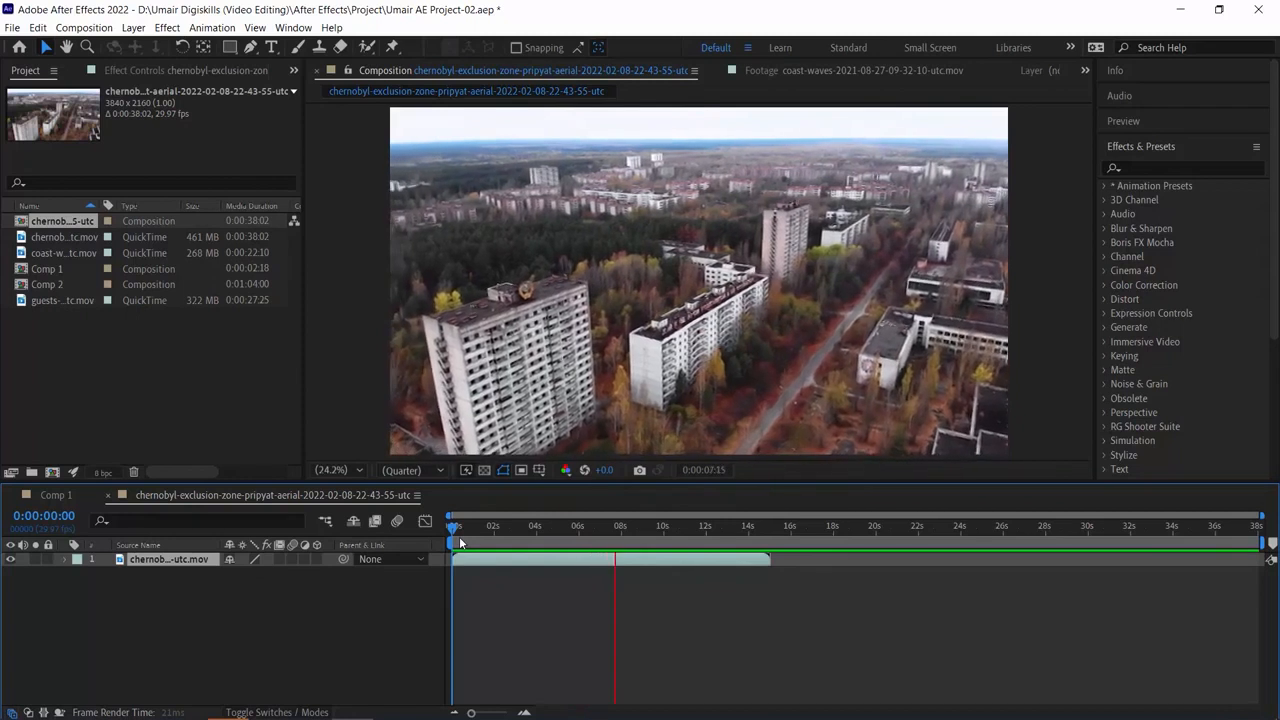
key("space")
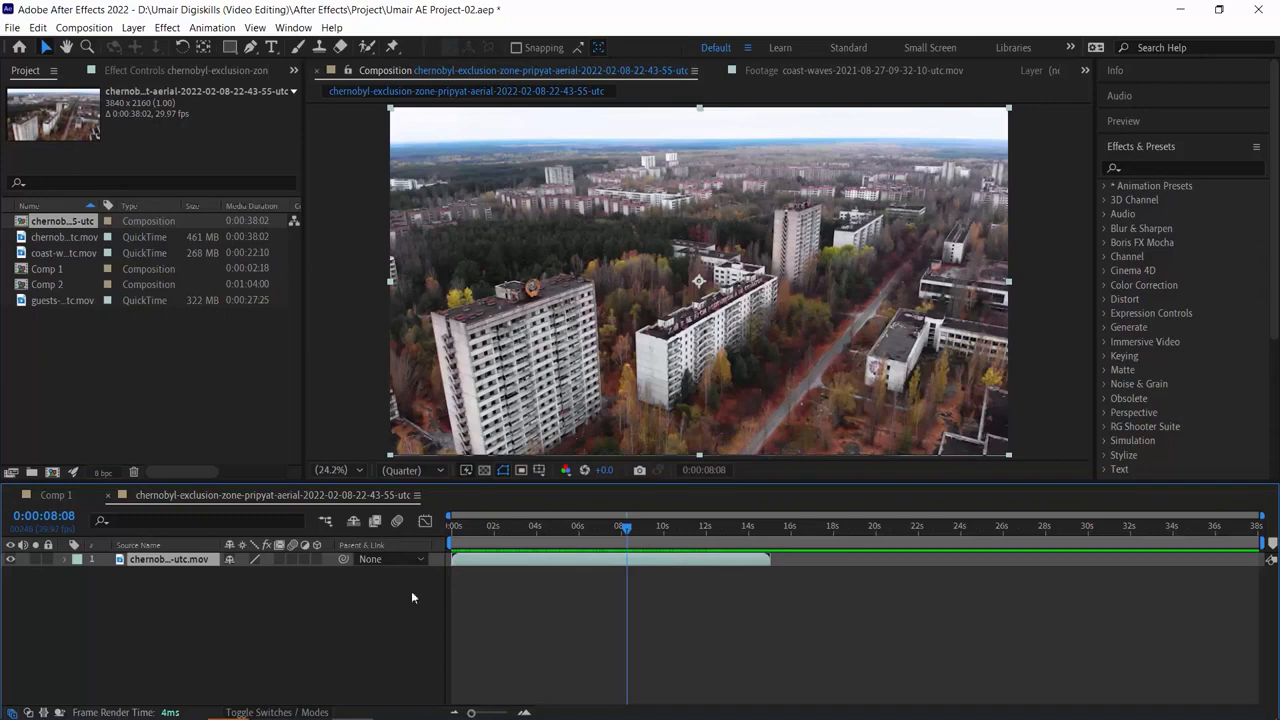
Run Track Camera on the aerial clip layer with the playhead at the start of the composition
left_click(293, 27)
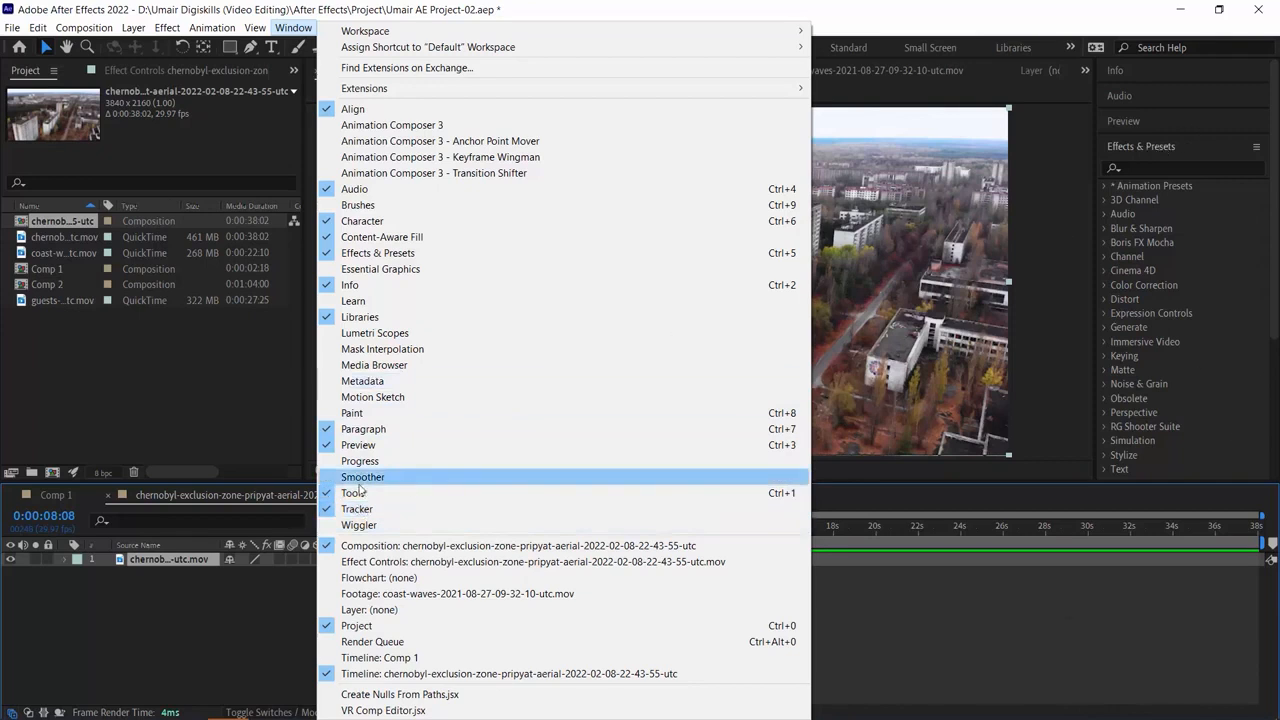
left_click(1158, 148)
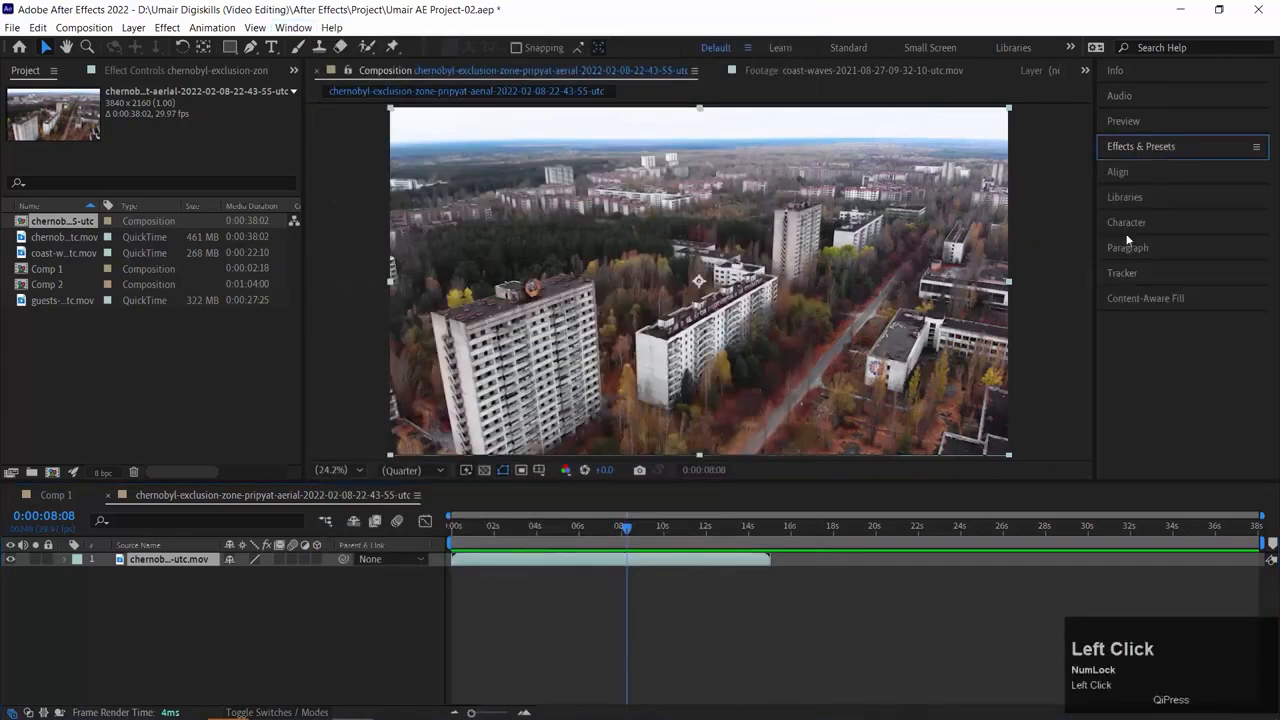
left_click(1127, 273)
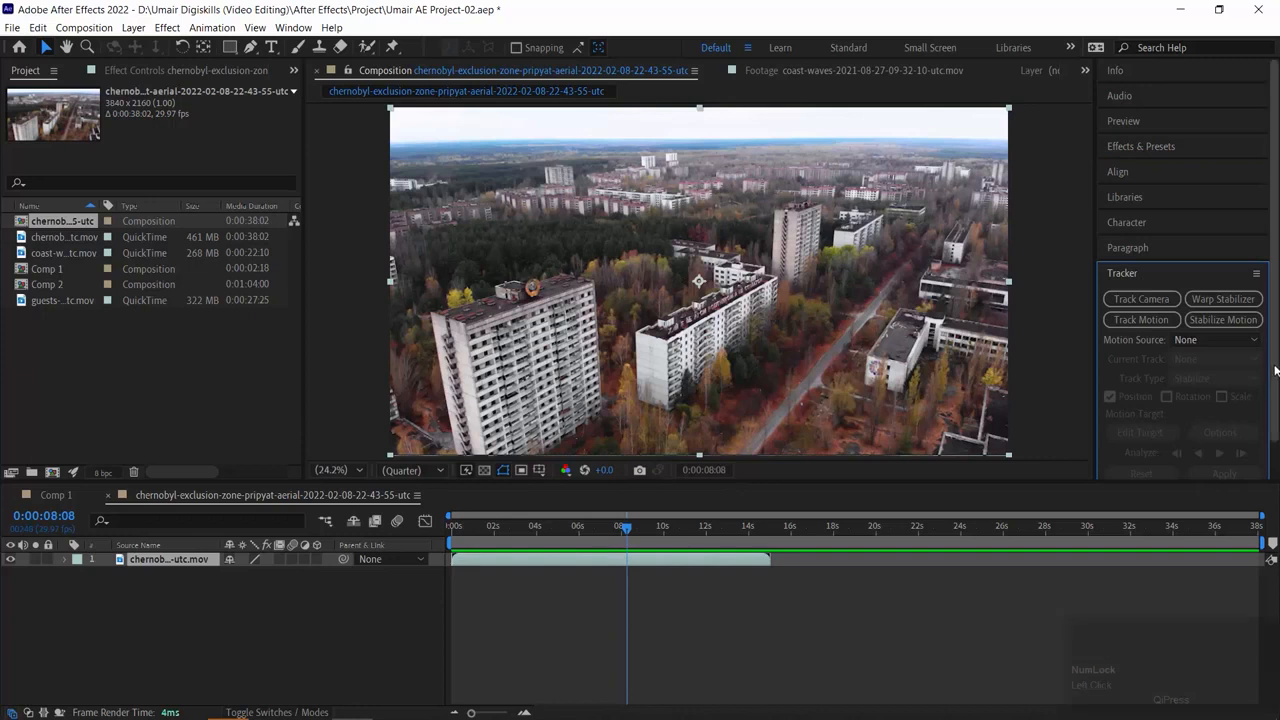
left_click_drag(1275, 371, 1276, 411)
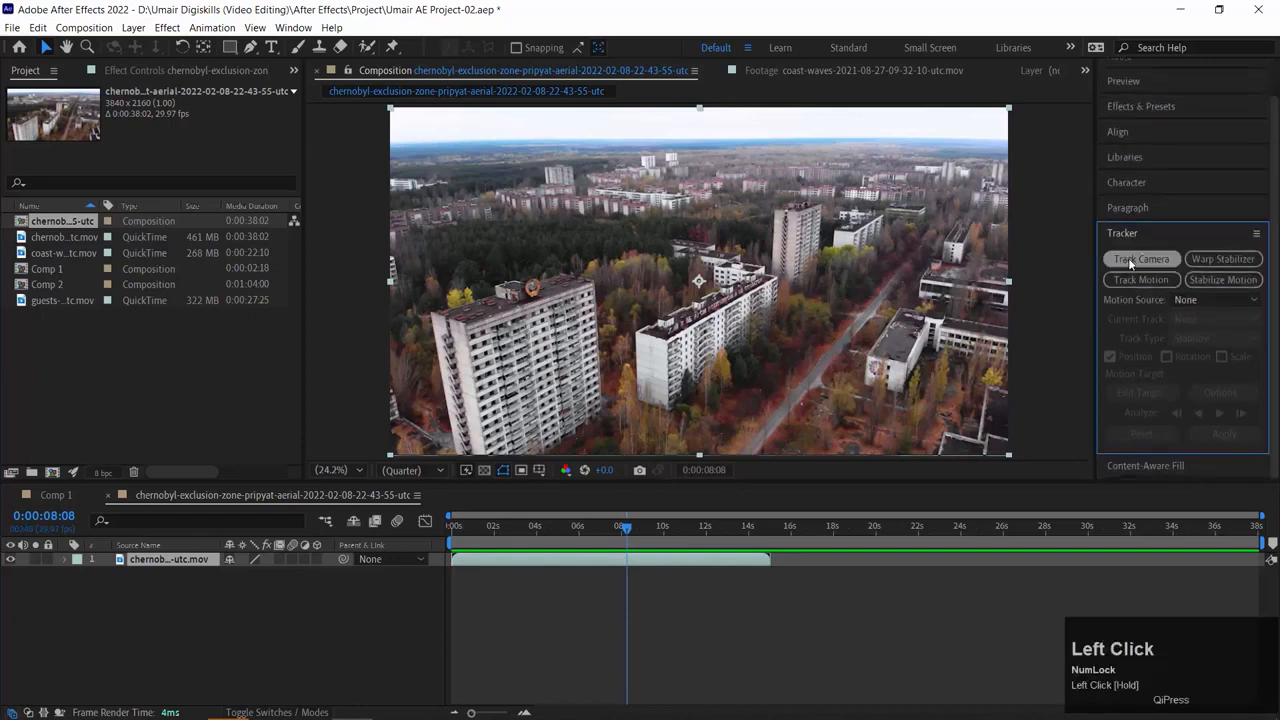
left_click_drag(591, 534, 343, 536)
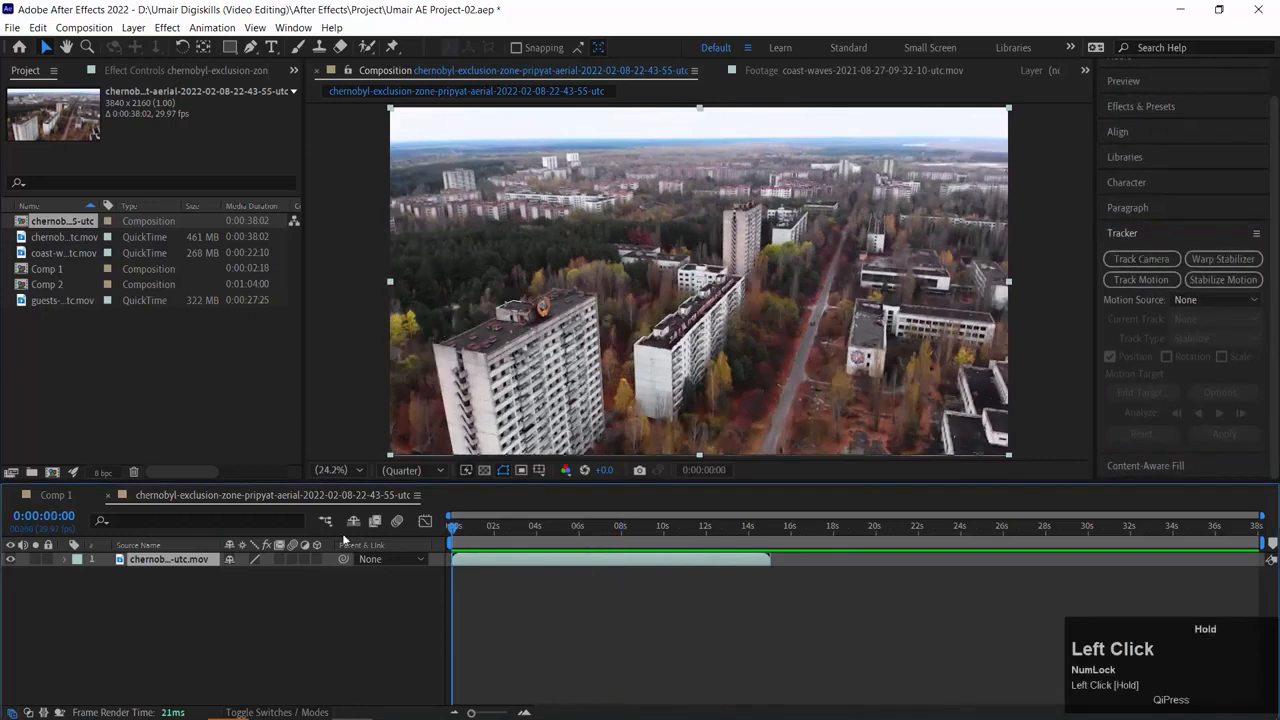
left_click(1152, 259)
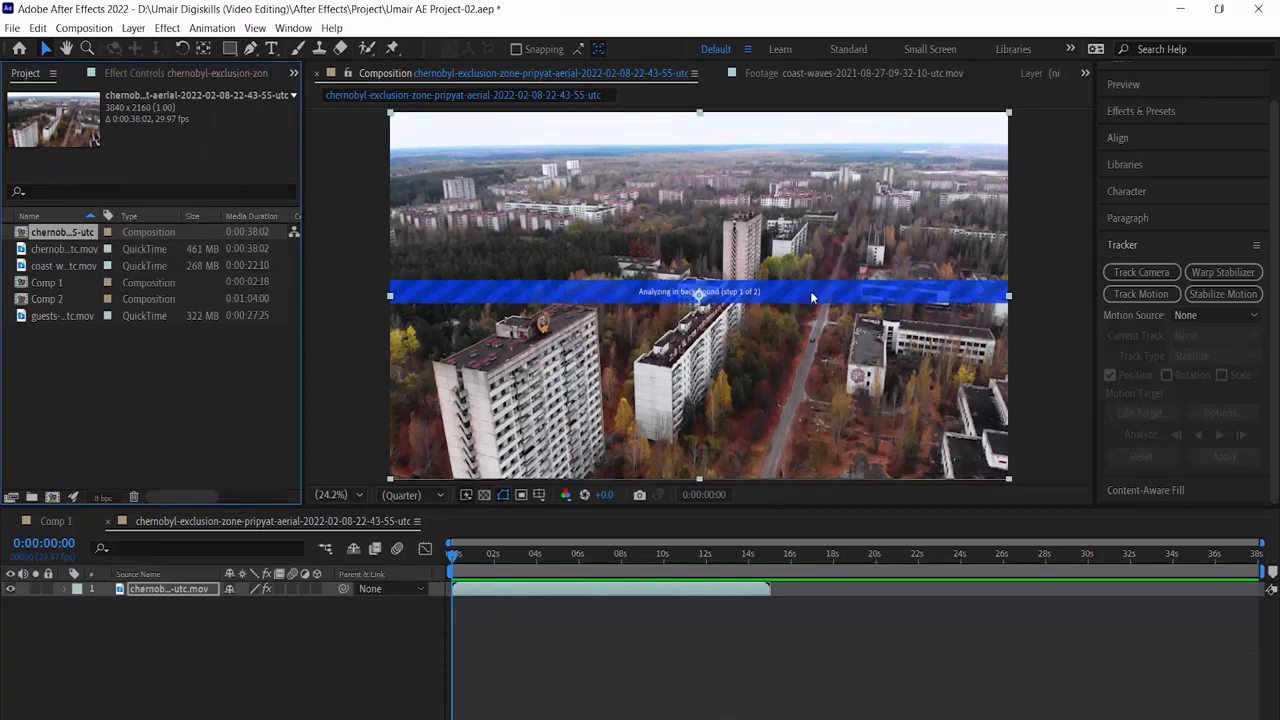
Enlarge the 3D Camera Tracker's Track Point Size to 704%, check the points along the clip, and raise the size to 923%
left_click(151, 71)
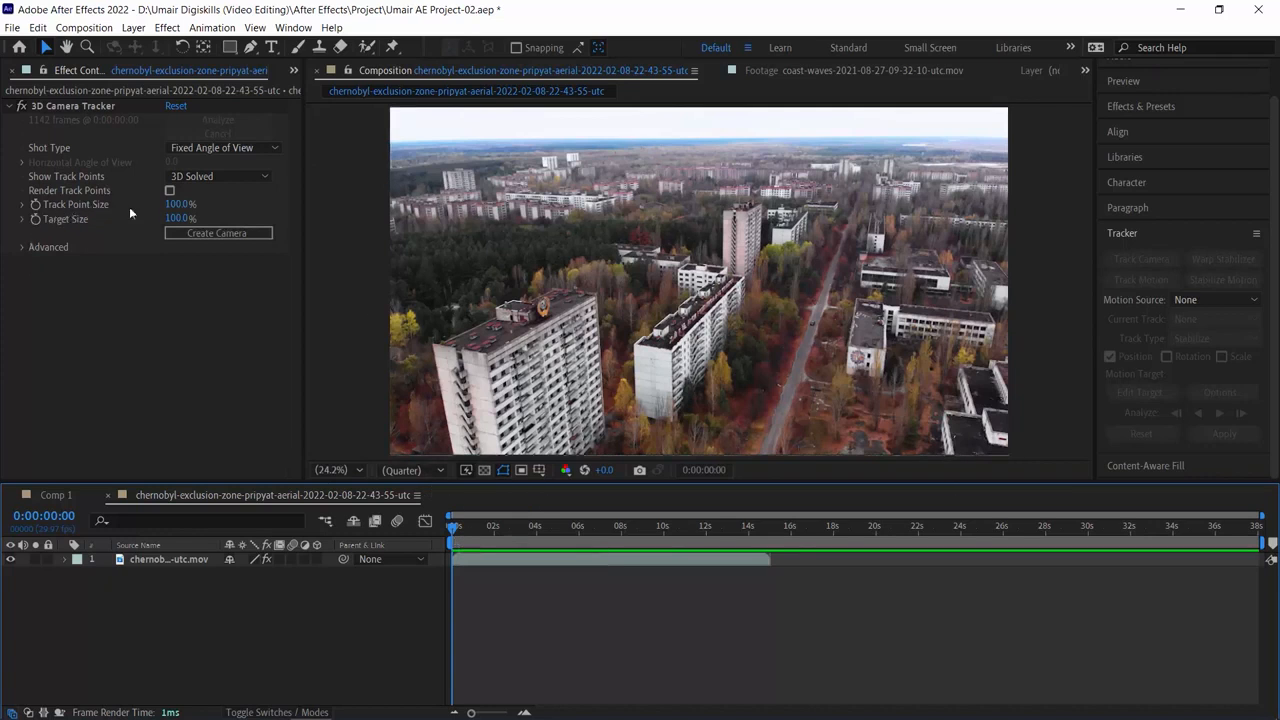
left_click_drag(178, 204, 637, 168)
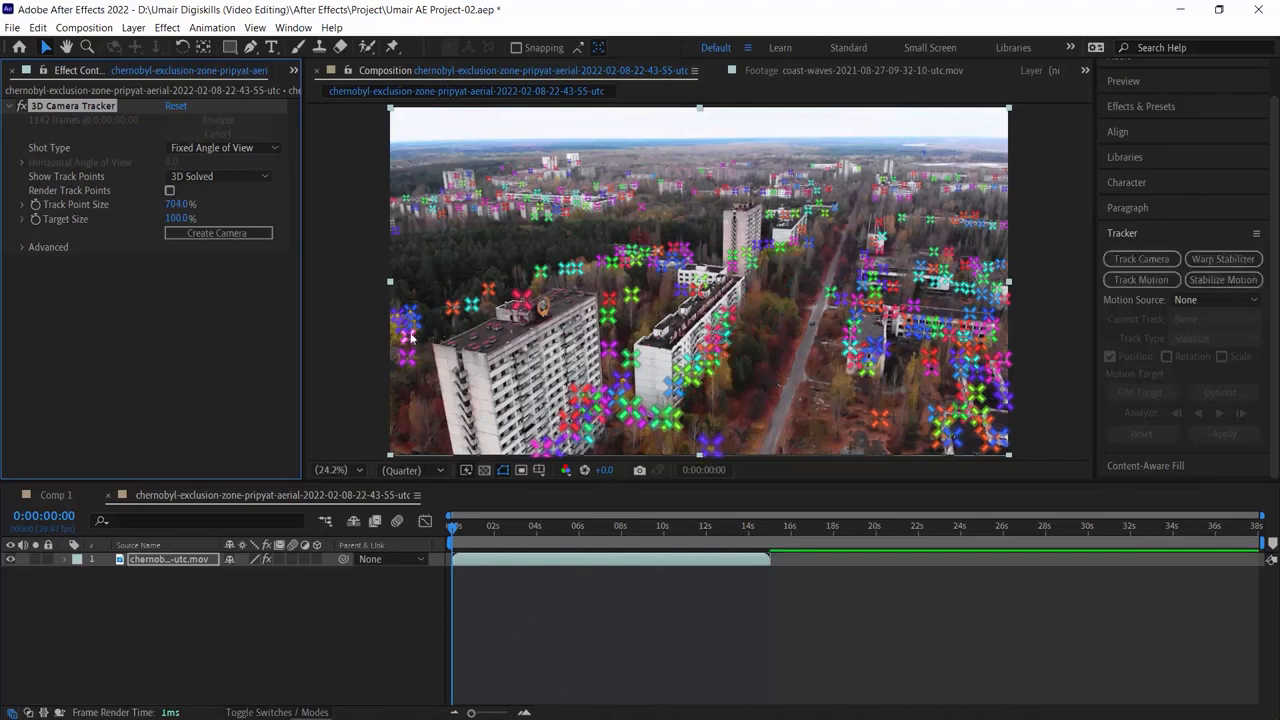
left_click(349, 576)
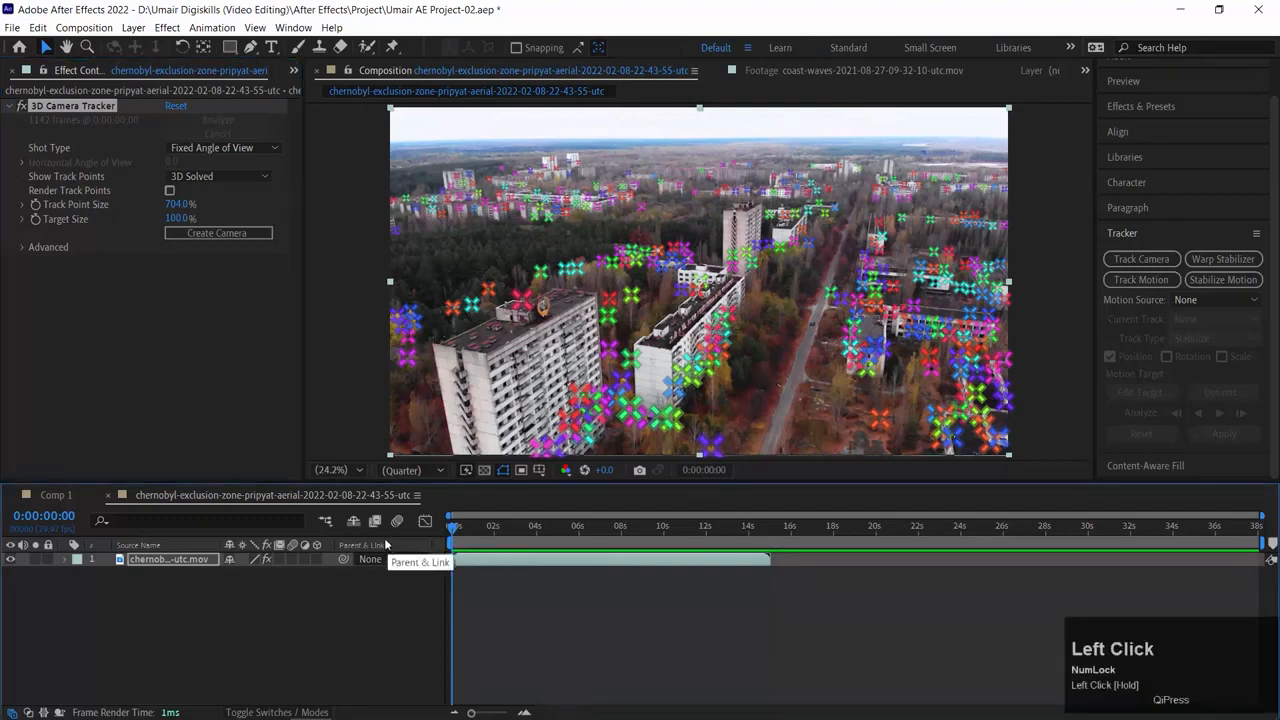
left_click_drag(457, 527, 625, 516)
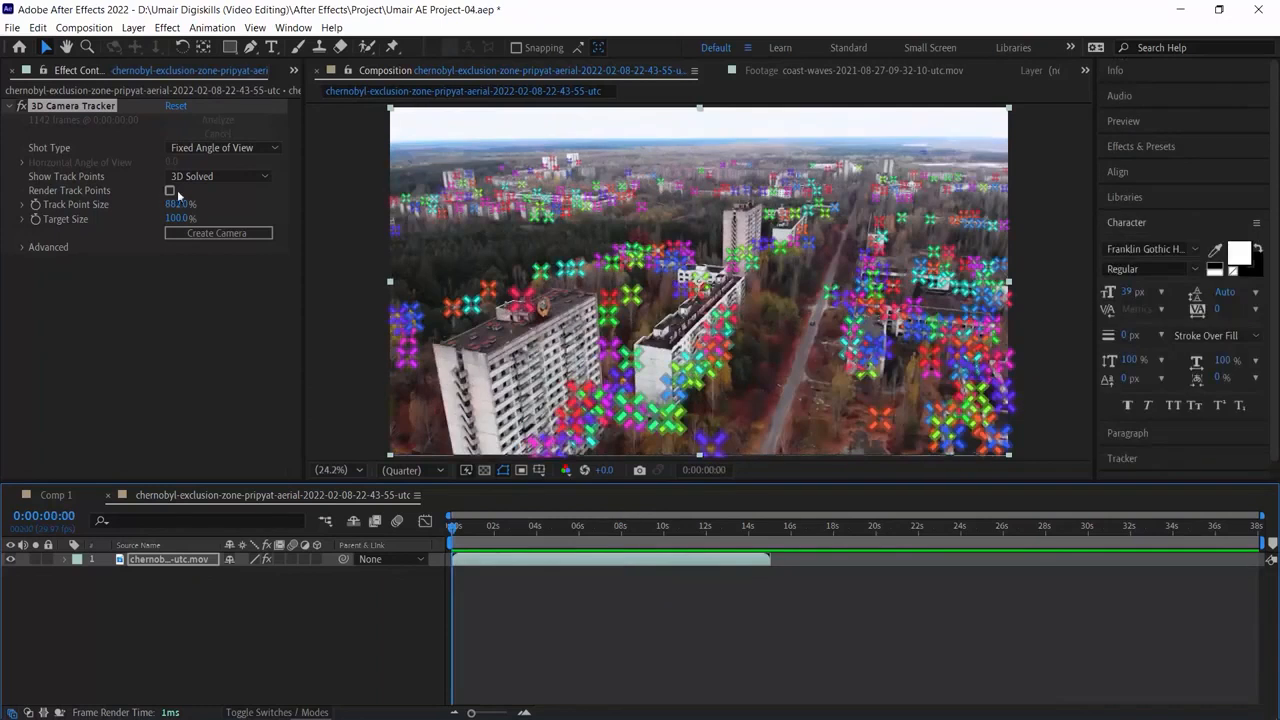
left_click_drag(178, 205, 180, 258)
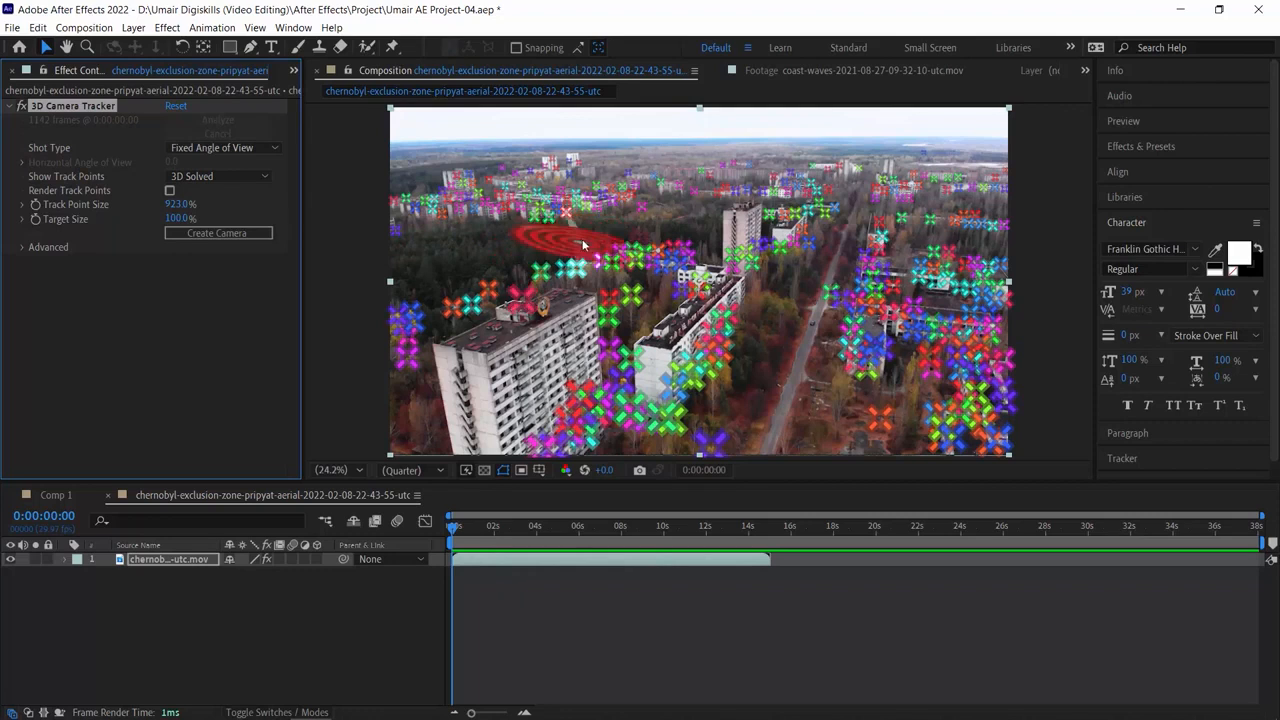
Create a text layer and camera from the three track points above the nearest building's roof
left_click(503, 268)
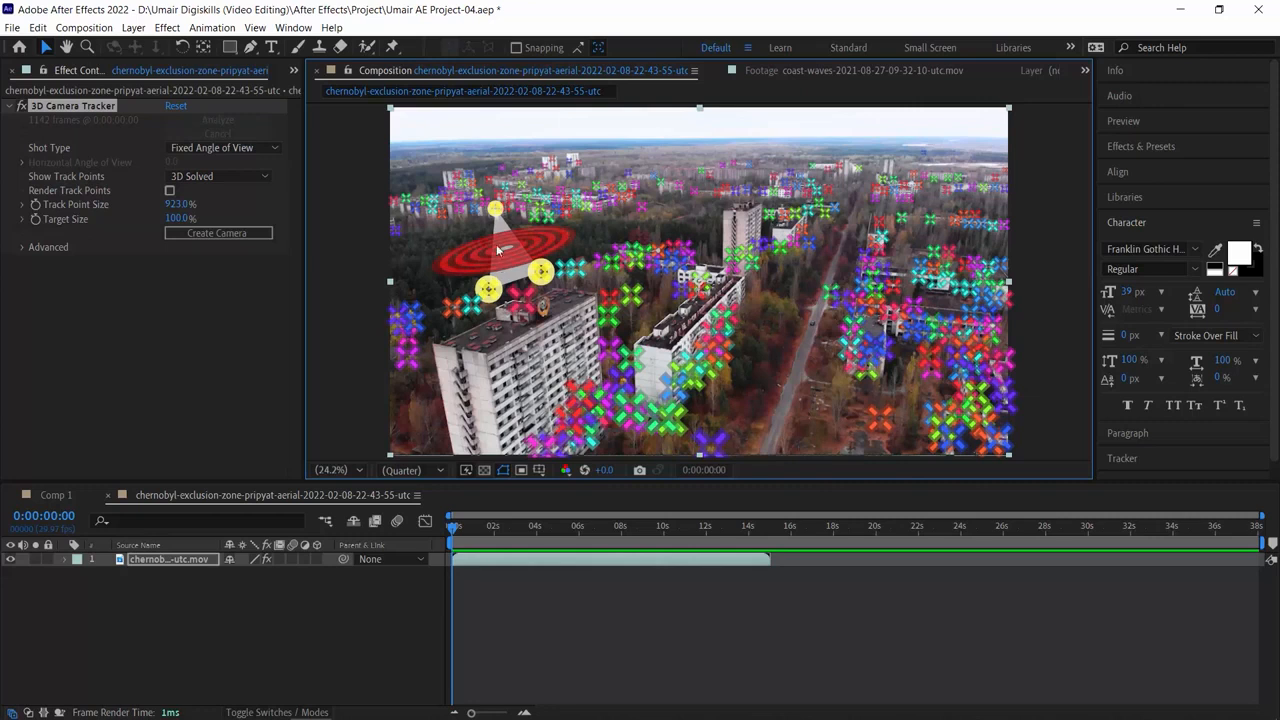
right_click(496, 244)
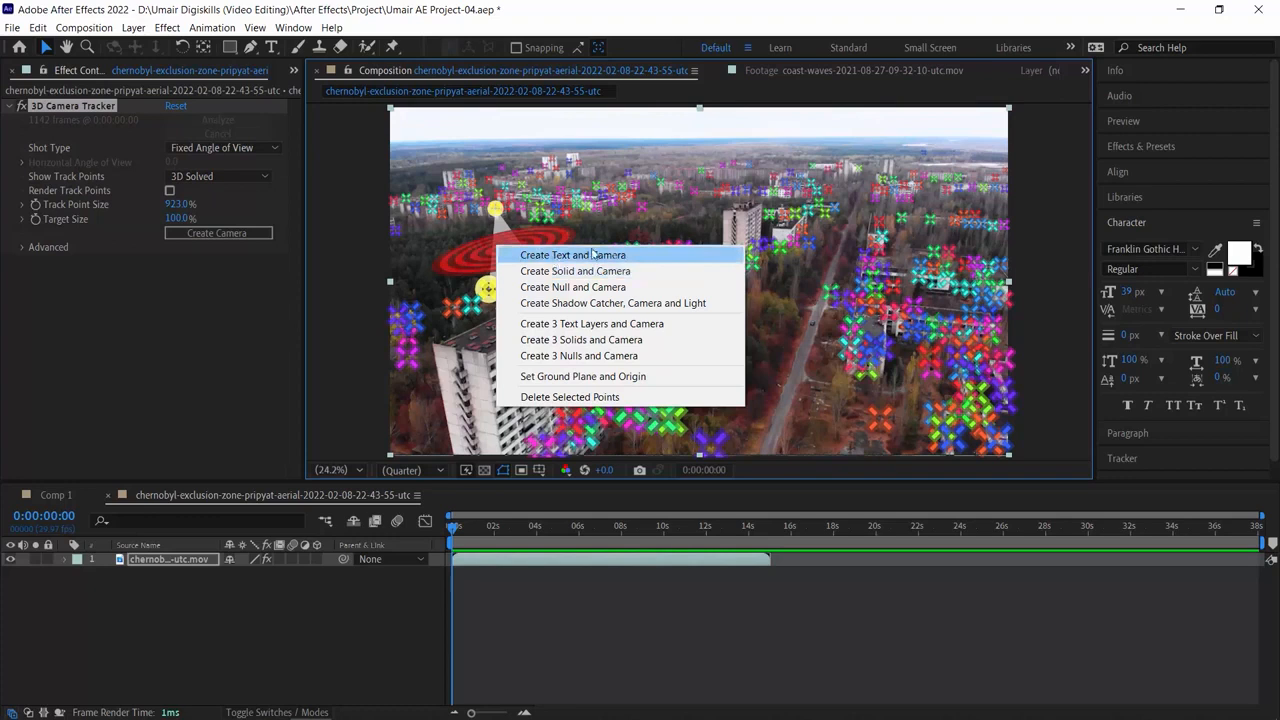
left_click(560, 256)
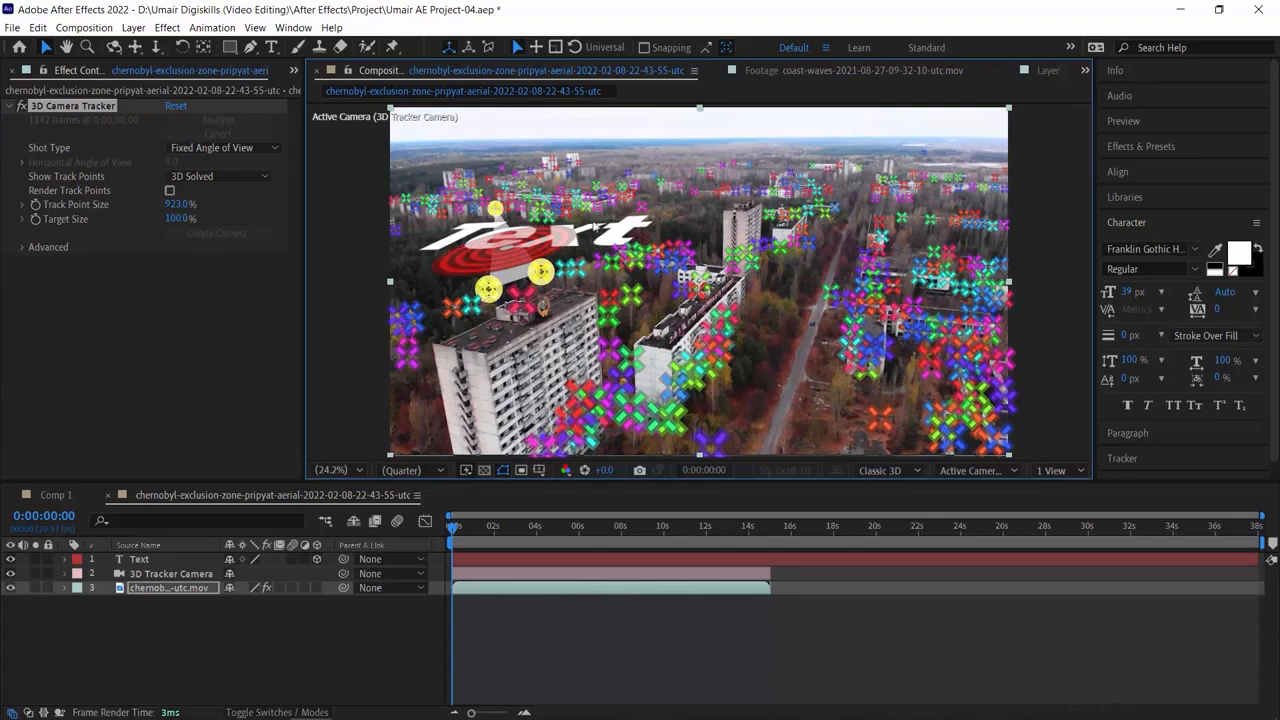
Replace the tracked text layer's wording with DIGISKILLS and set its font size to 19 px
left_click(66, 561)
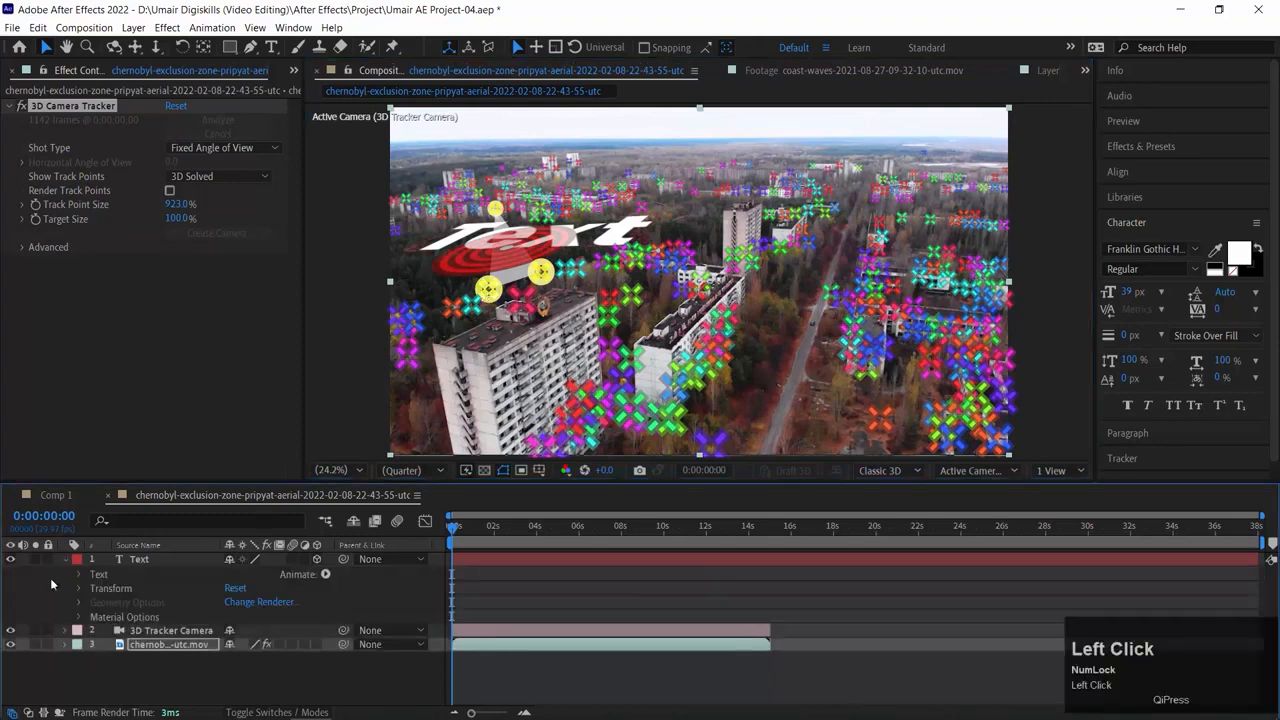
left_click(81, 575)
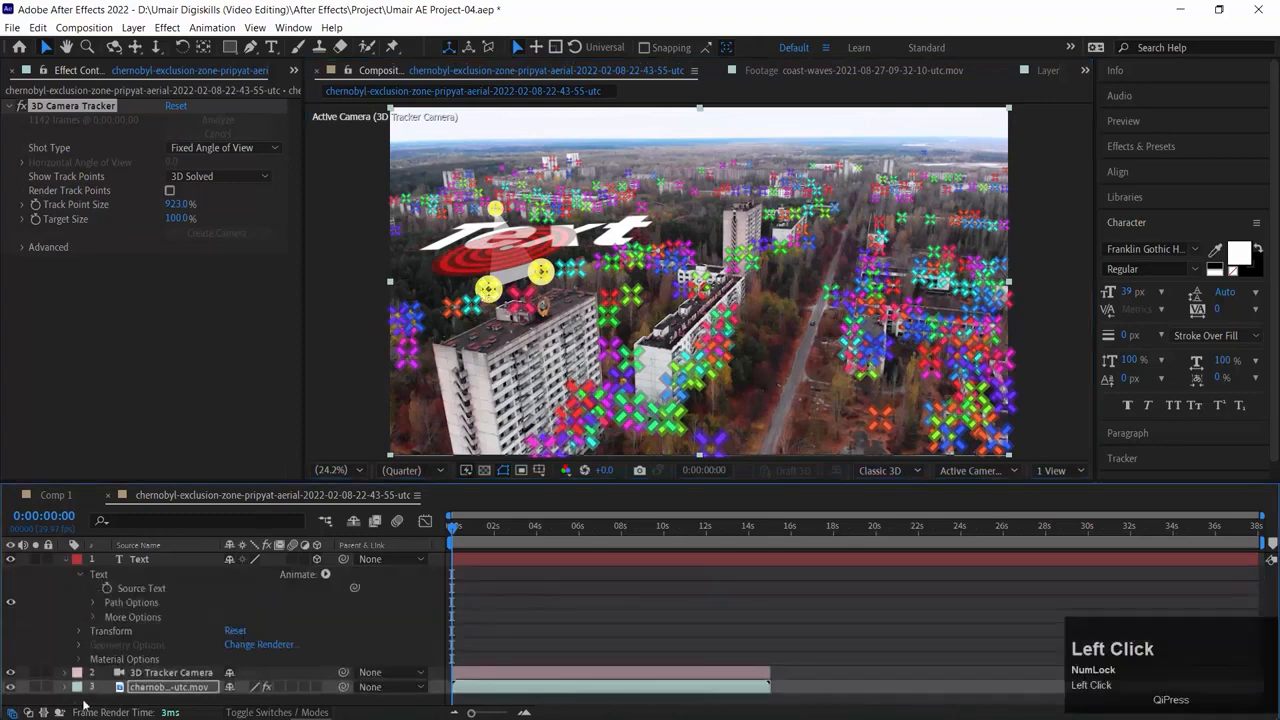
left_click(140, 589)
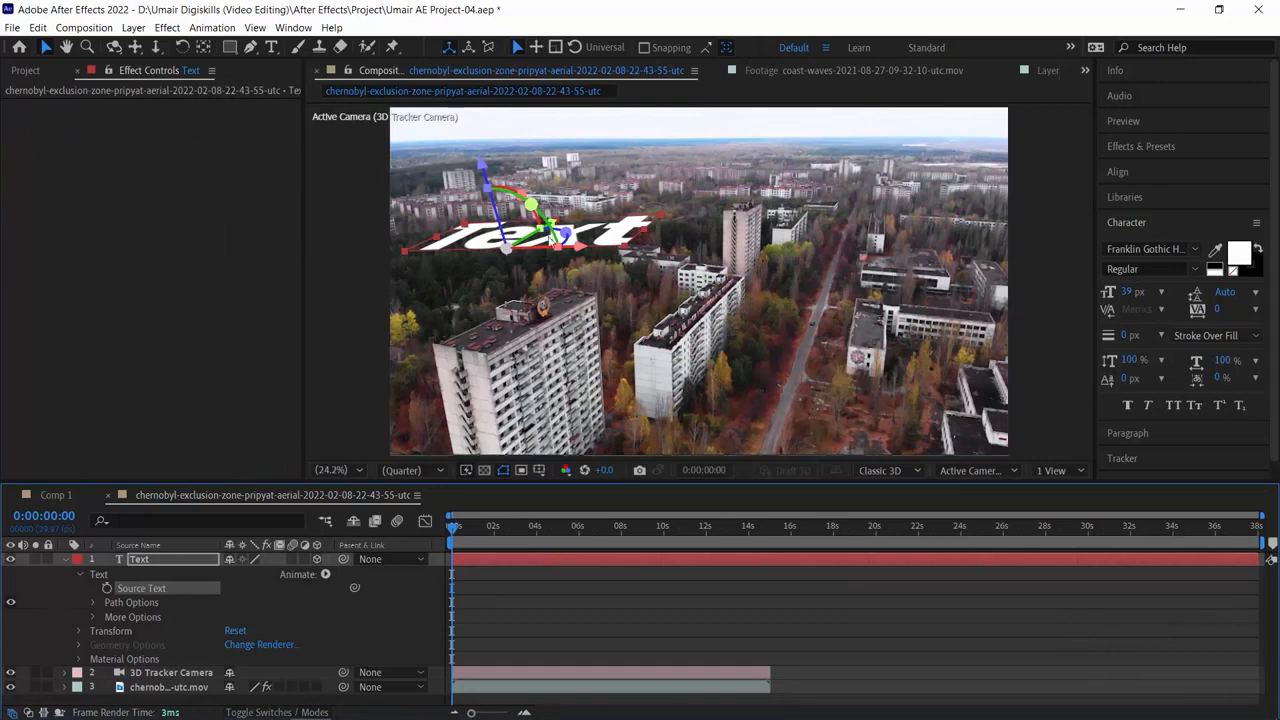
double_click(510, 245)
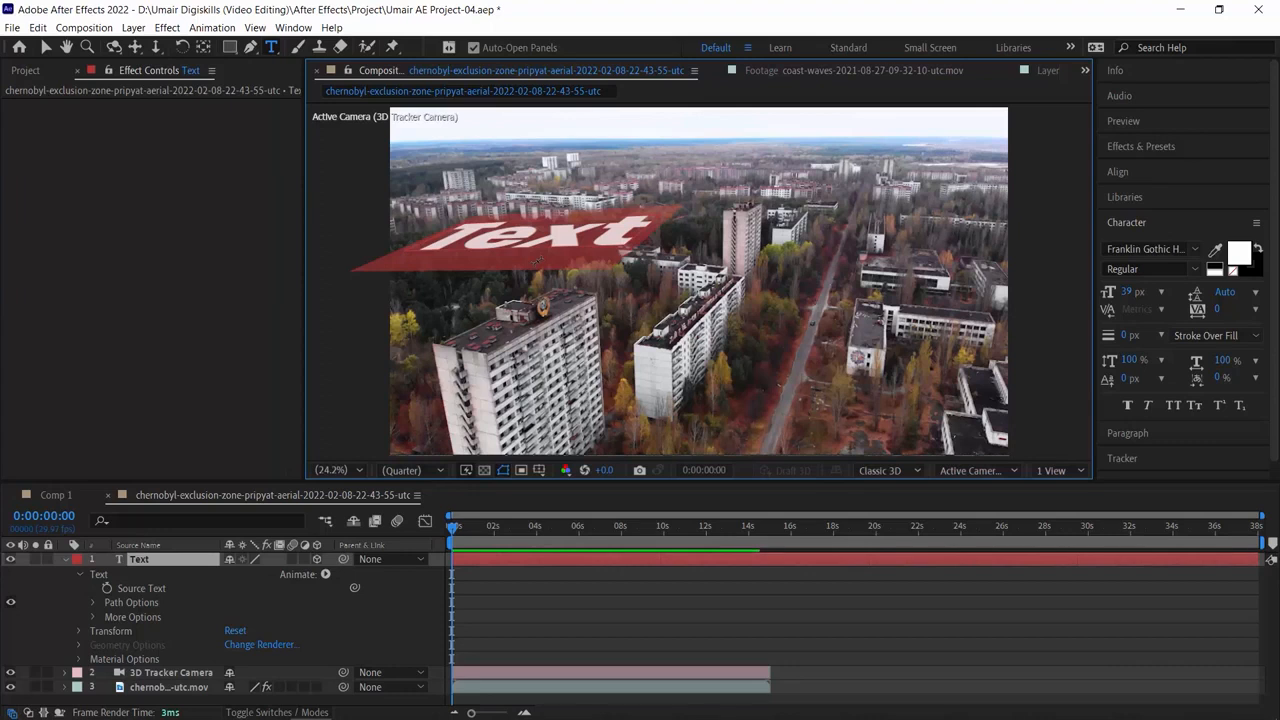
type("DIGISKILLS")
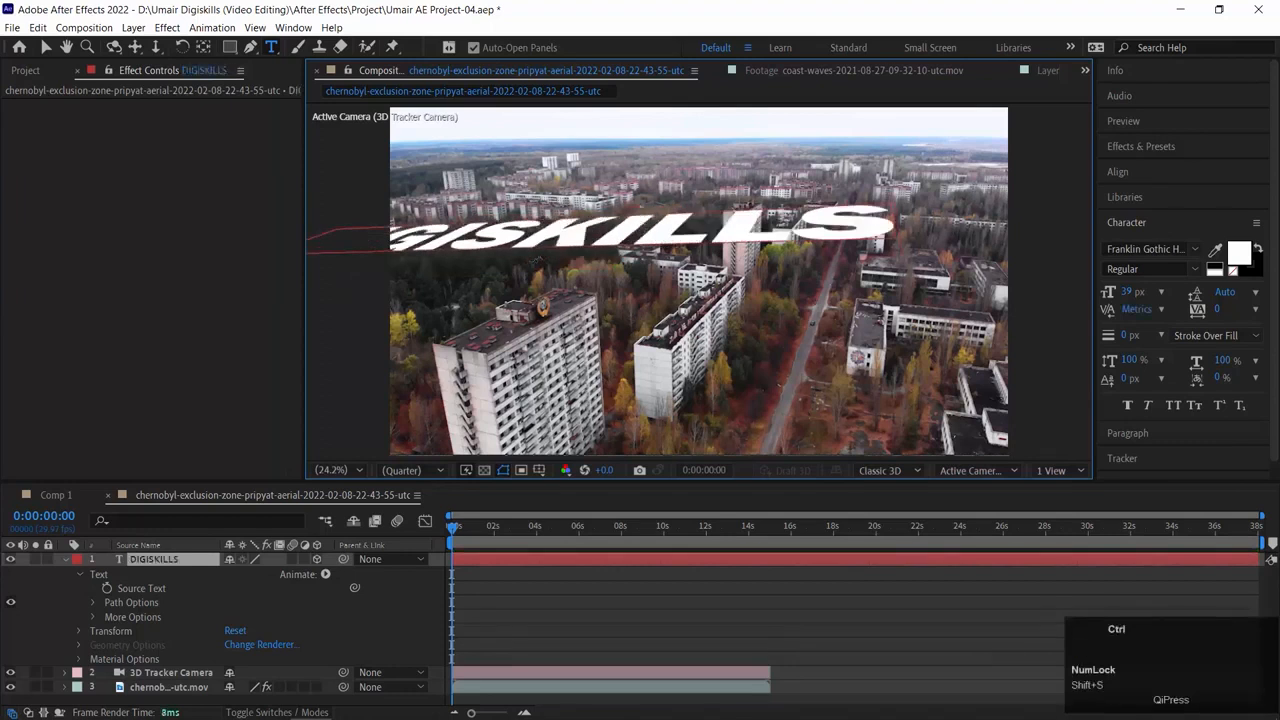
key("ctrl+a")
left_click_drag(1132, 292, 1112, 292)
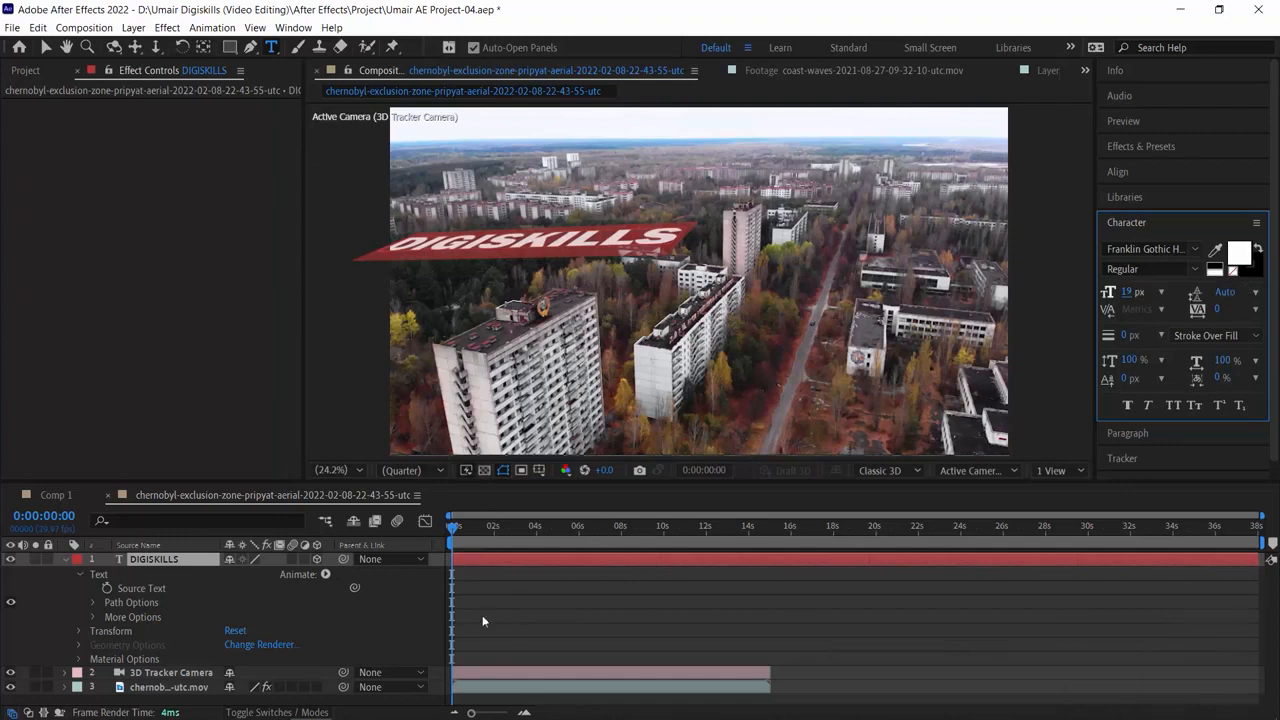
Scrub and play the clip to check how the DIGISKILLS text follows the camera movement, ending at the composition's start
left_click_drag(466, 531, 717, 528)
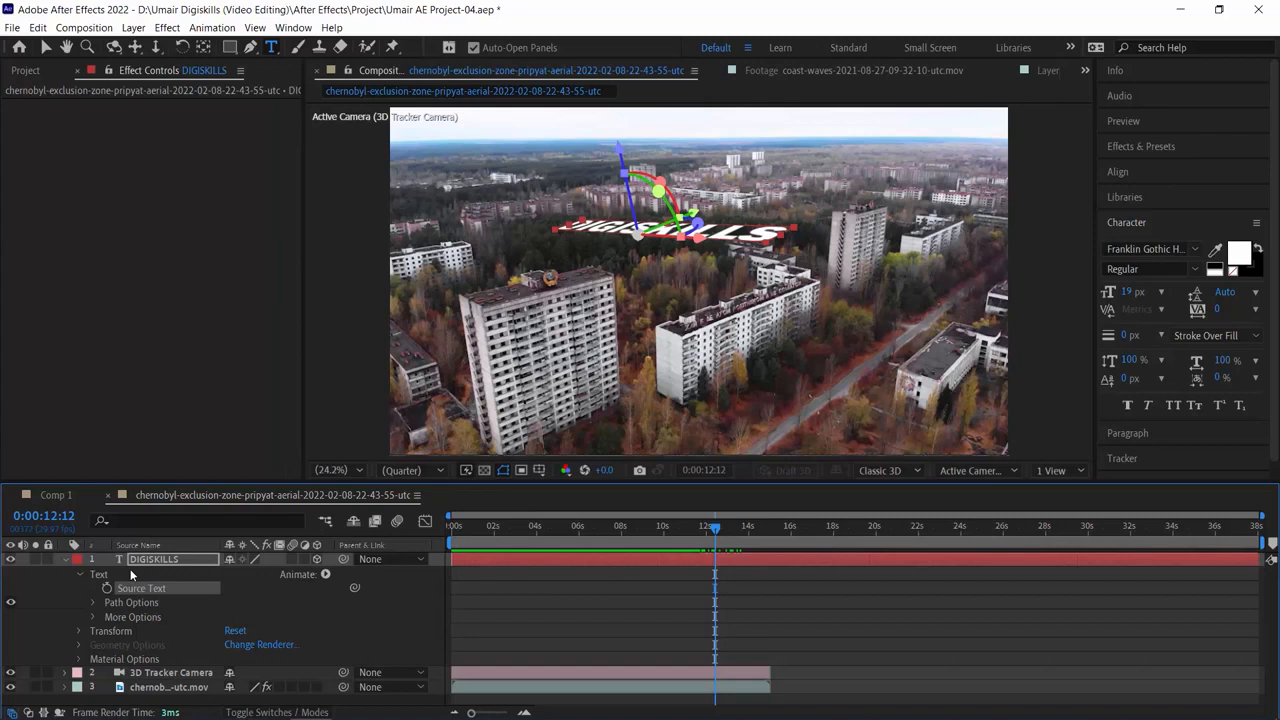
left_click_drag(505, 541, 343, 526)
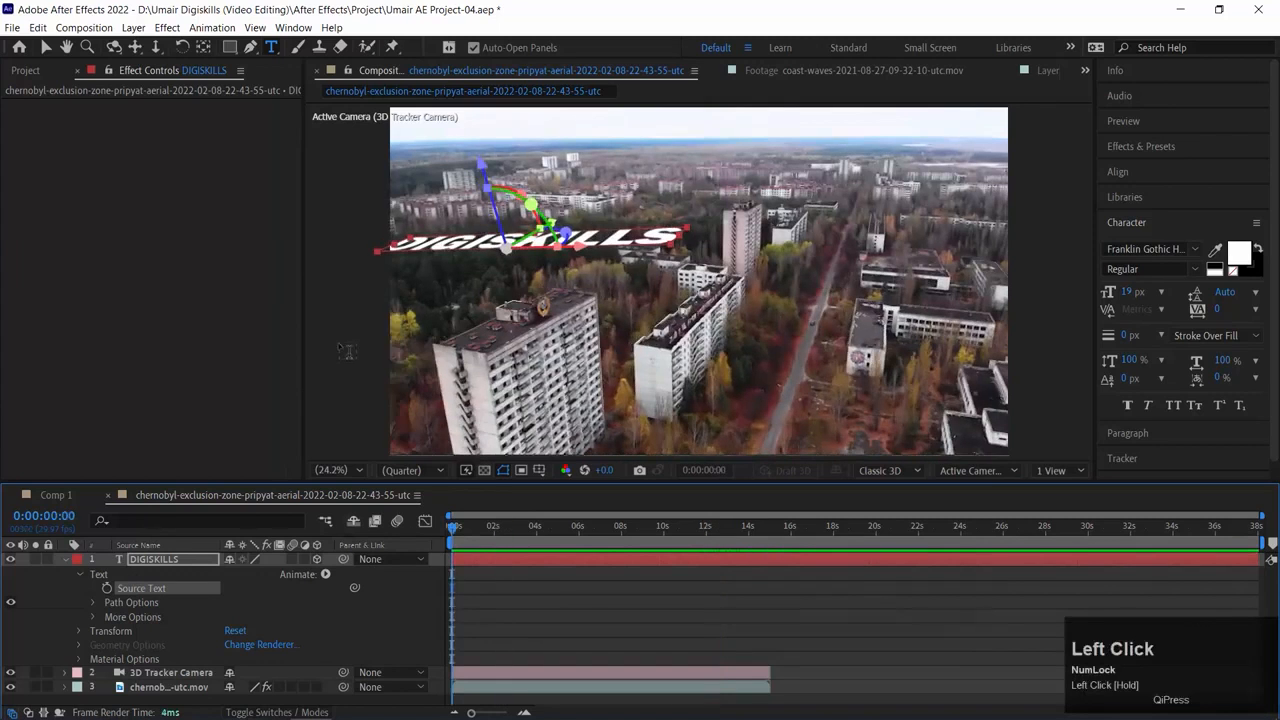
key("v")
key("space")
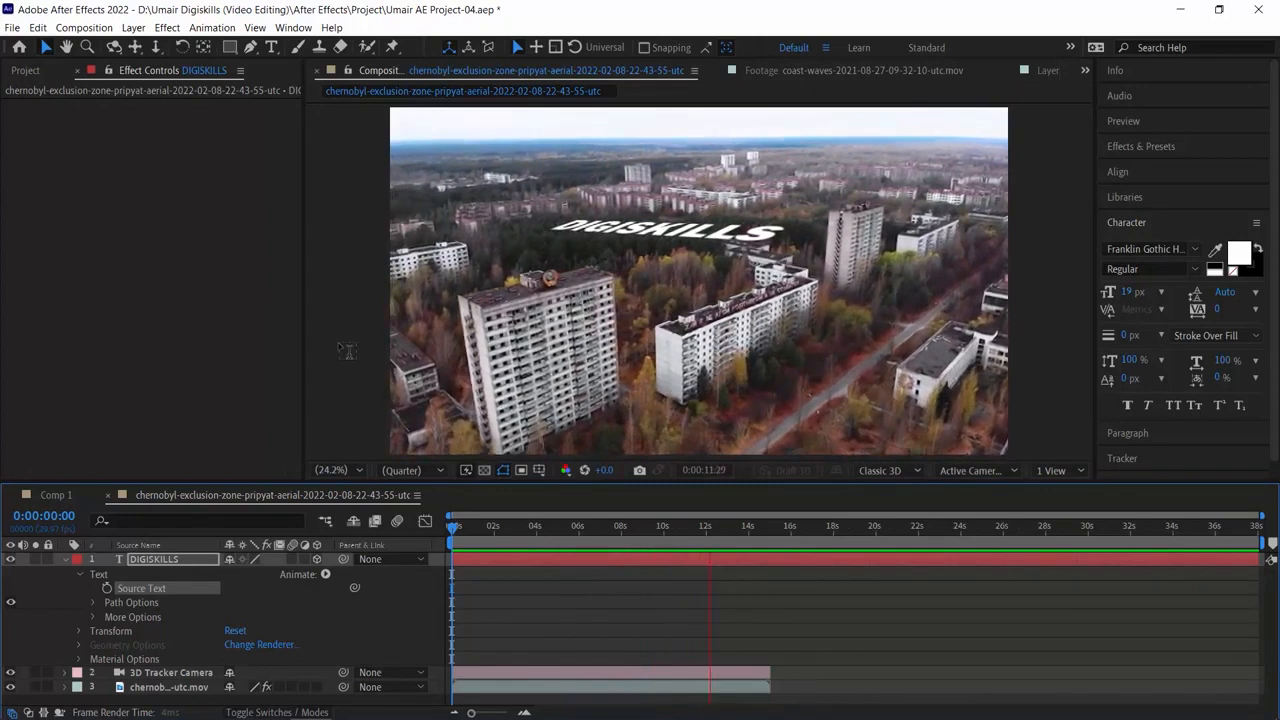
key("space")
left_click(501, 526)
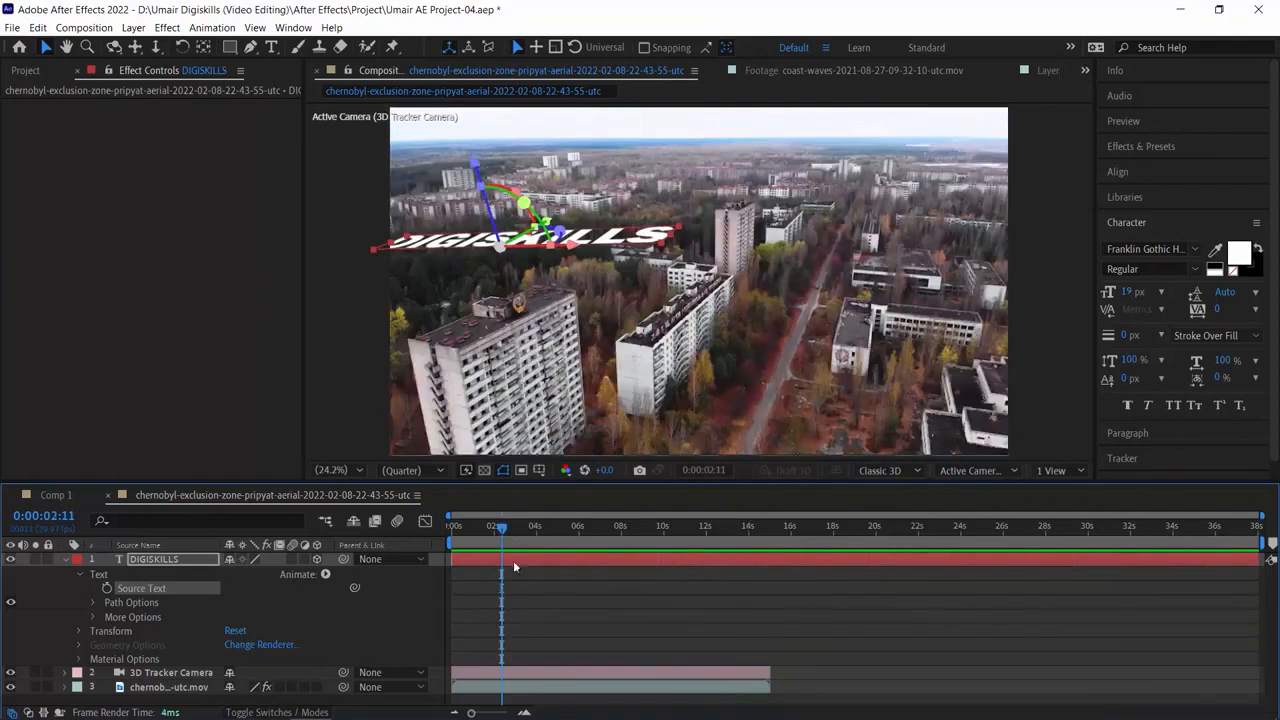
left_click_drag(559, 526, 428, 527)
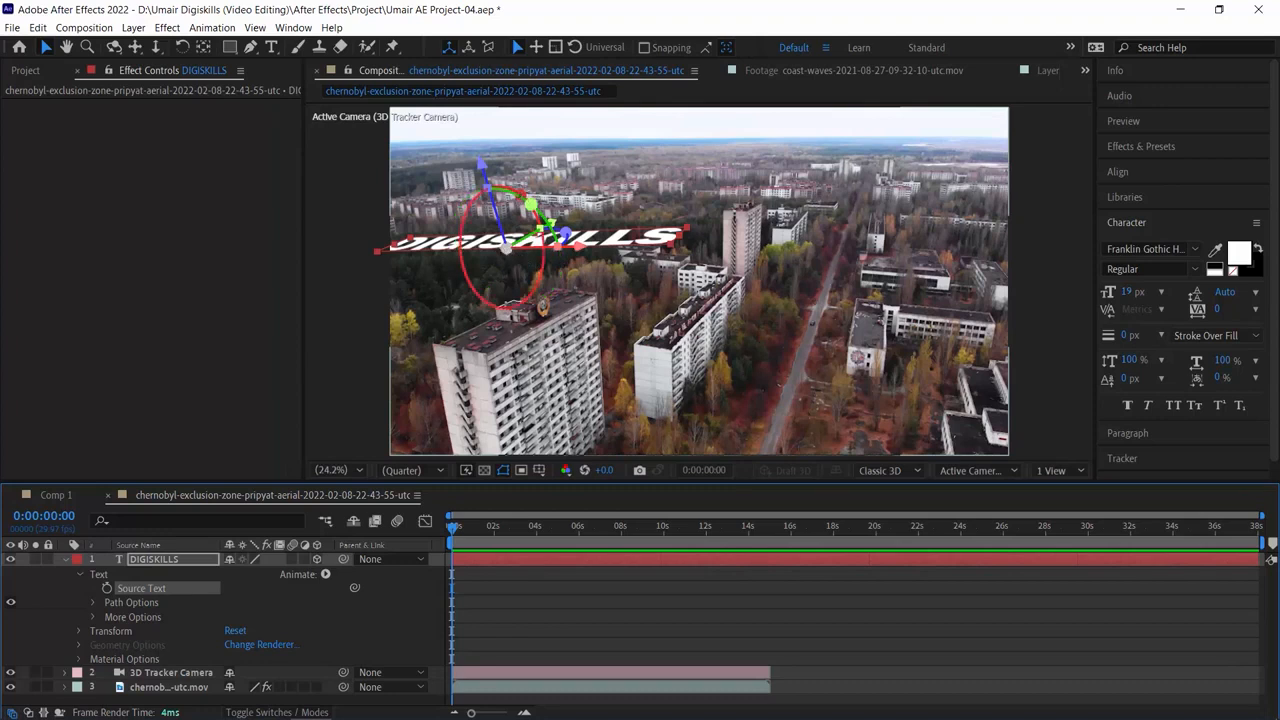
Reposition the DIGISKILLS text and tilt it more upright in the scene, and preview its tracking up to 0:00:13:19
left_click_drag(508, 262, 560, 249)
left_click_drag(512, 212, 524, 234)
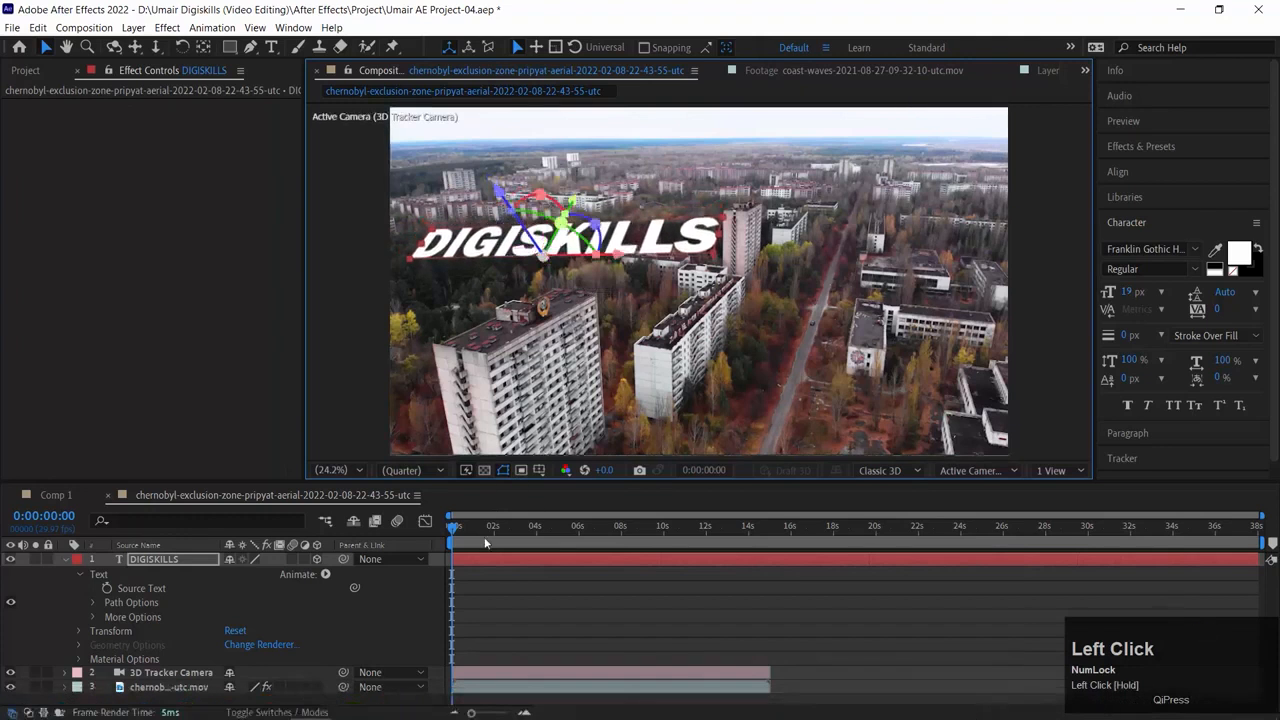
key("space")
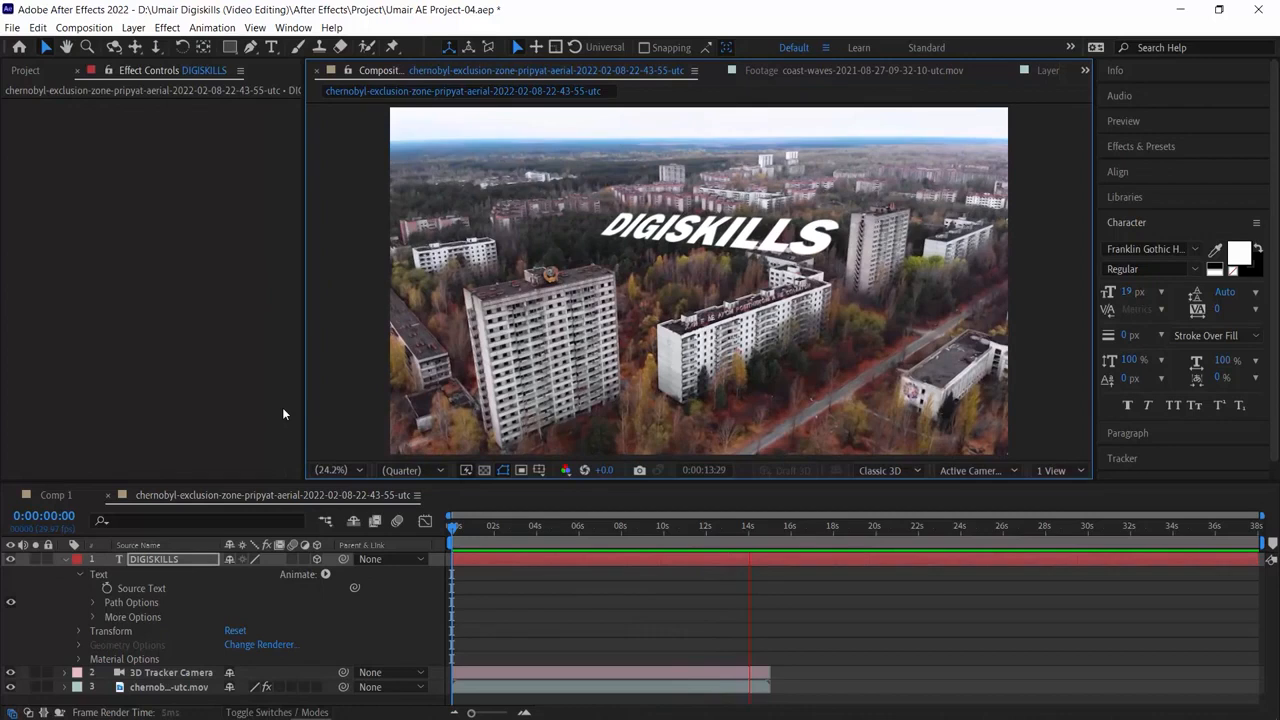
left_click(583, 559)
left_click_drag(478, 524, 741, 540)
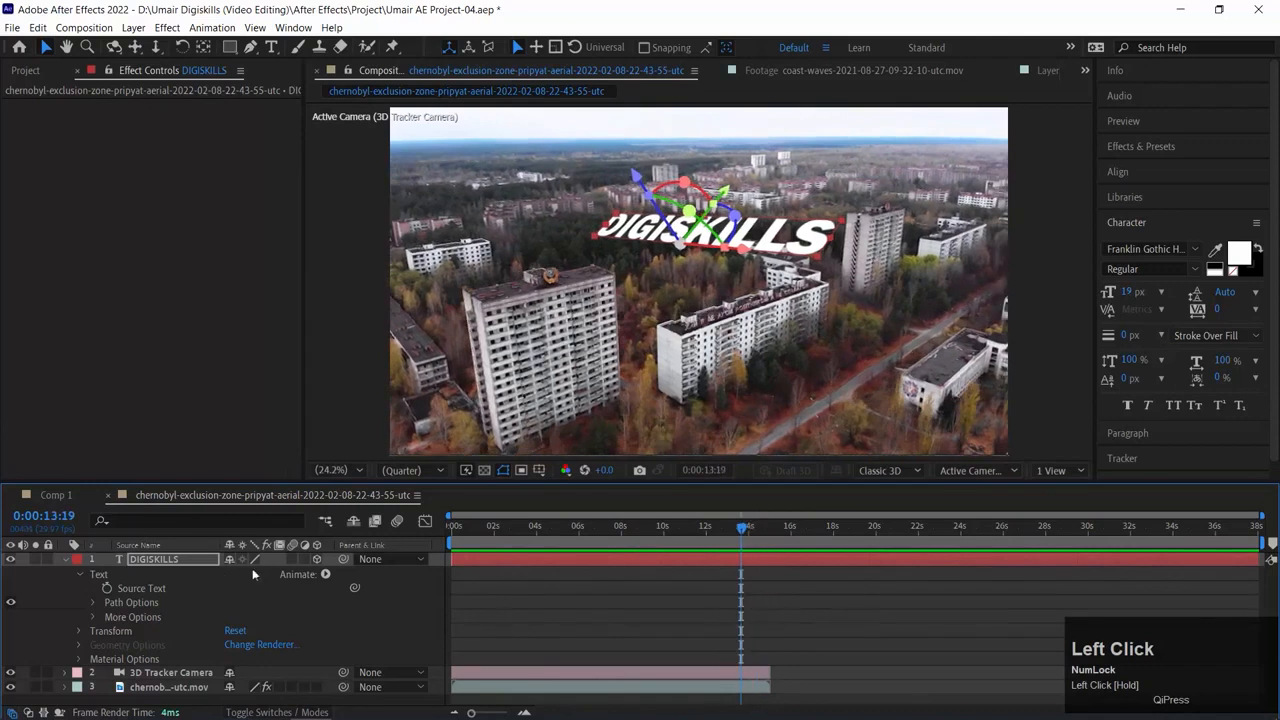
Find the Drop Shadow effect by searching "drop" and apply it to the DIGISKILLS text layer
left_click(1141, 146)
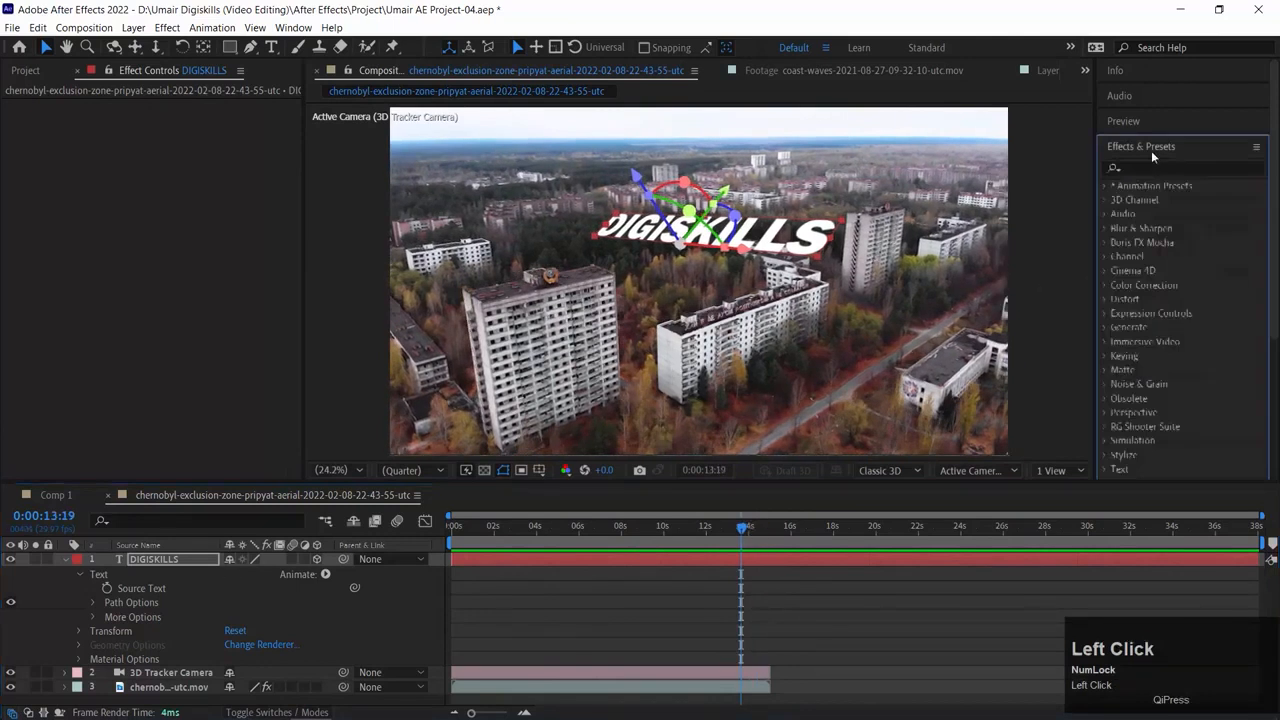
left_click(1138, 168)
type("drop")
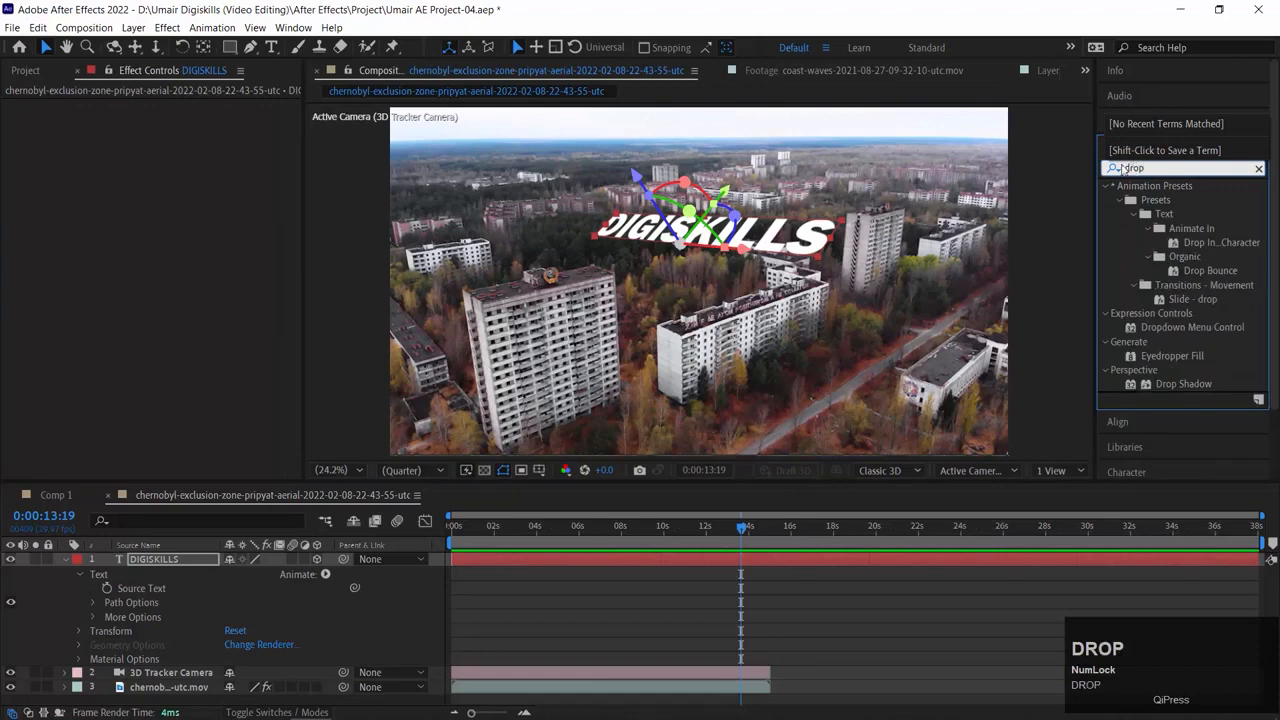
scroll(1224, 322, "down", 1)
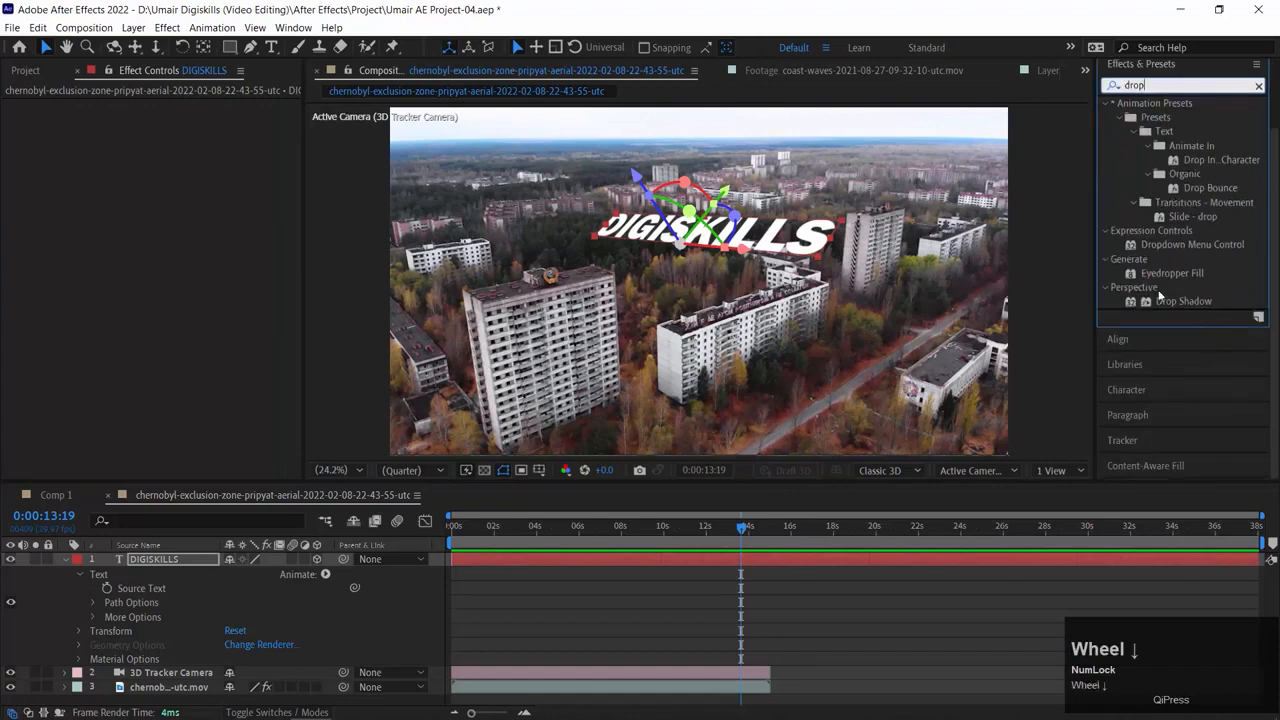
scroll(1193, 235, "up", 1)
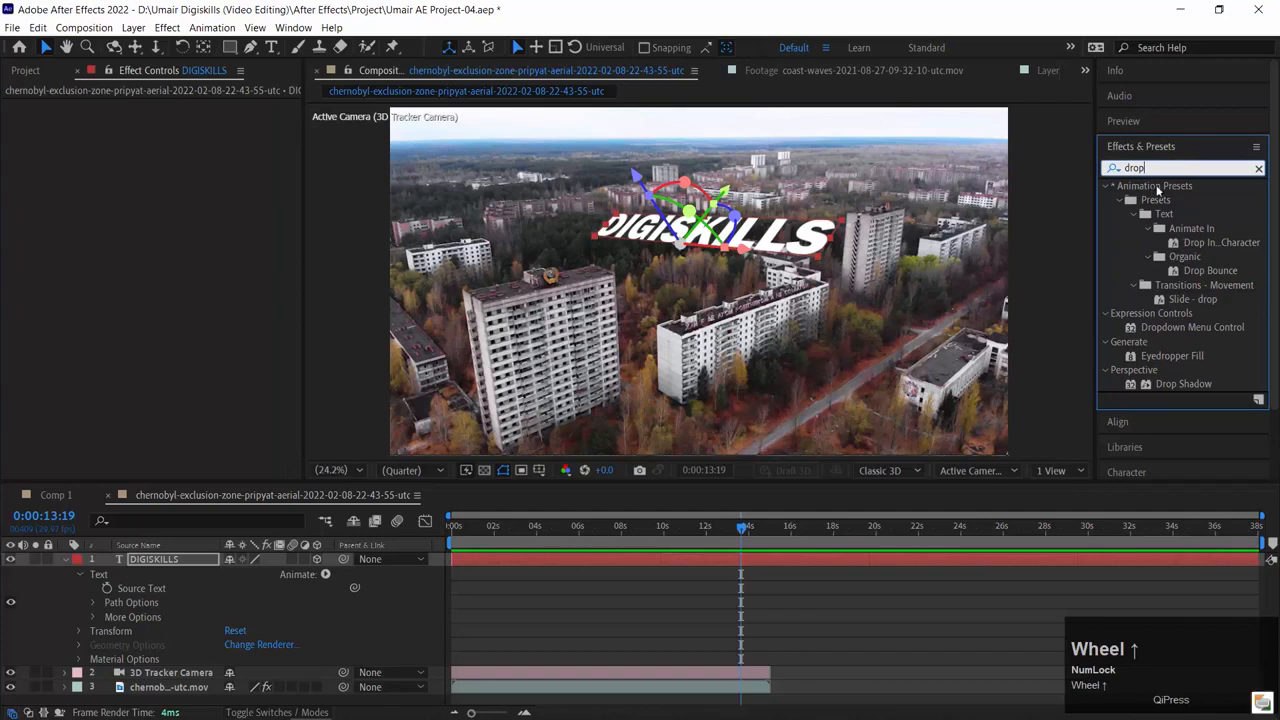
left_click(1183, 384)
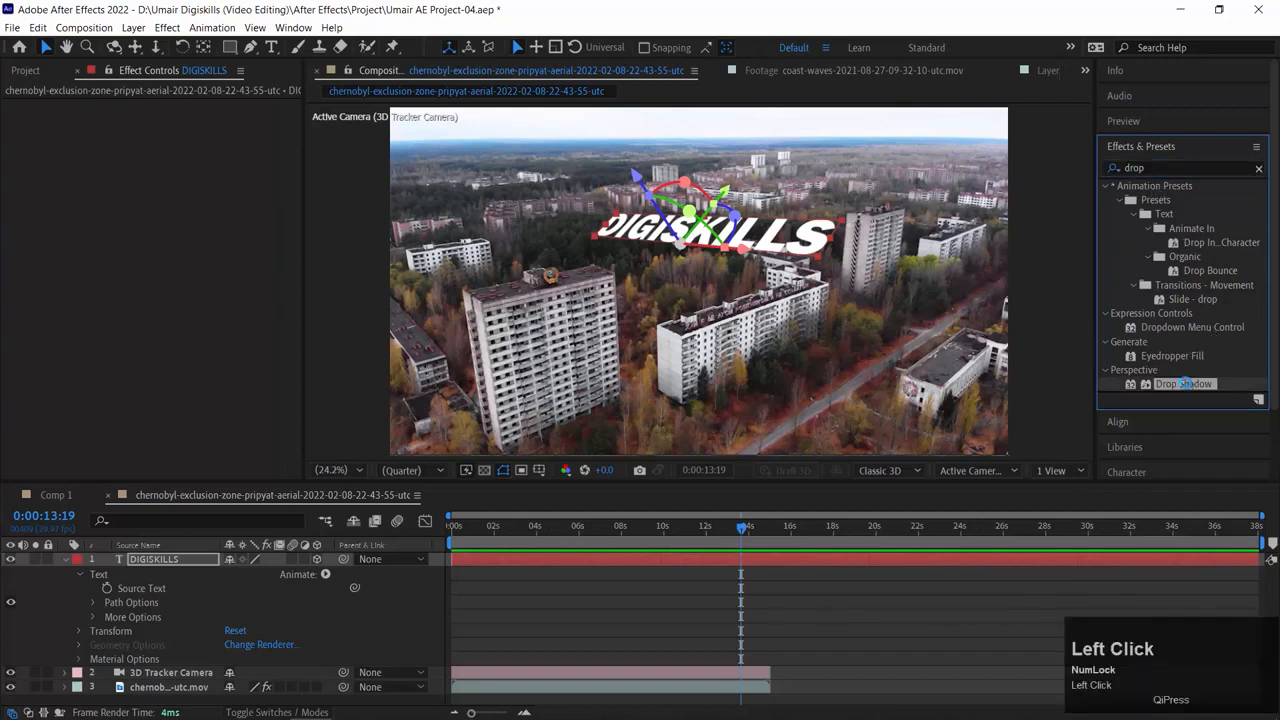
double_click(1183, 384)
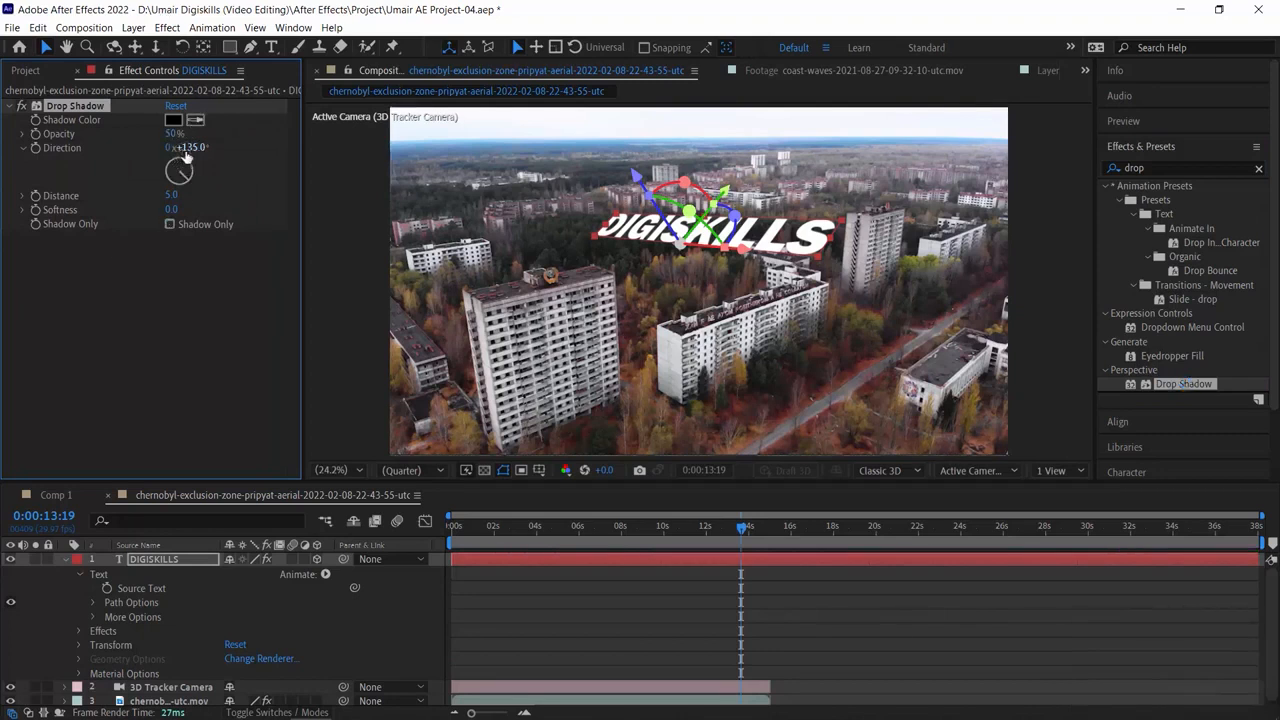
Set the drop shadow's opacity to 72%, direction to 145° and distance to 71, and preview from the start
left_click_drag(176, 138, 226, 138)
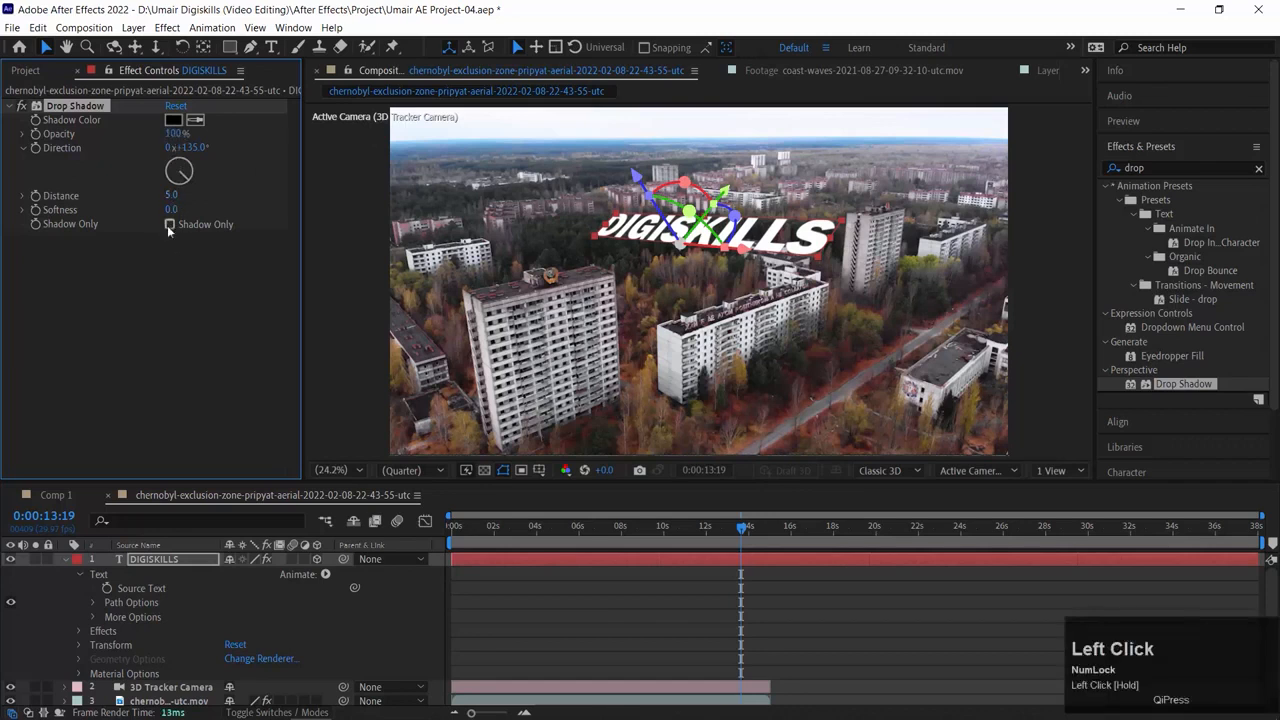
mouse_move(176, 195)
left_mouse_down()
mouse_move(285, 195)
mouse_move(193, 187)
left_mouse_up()
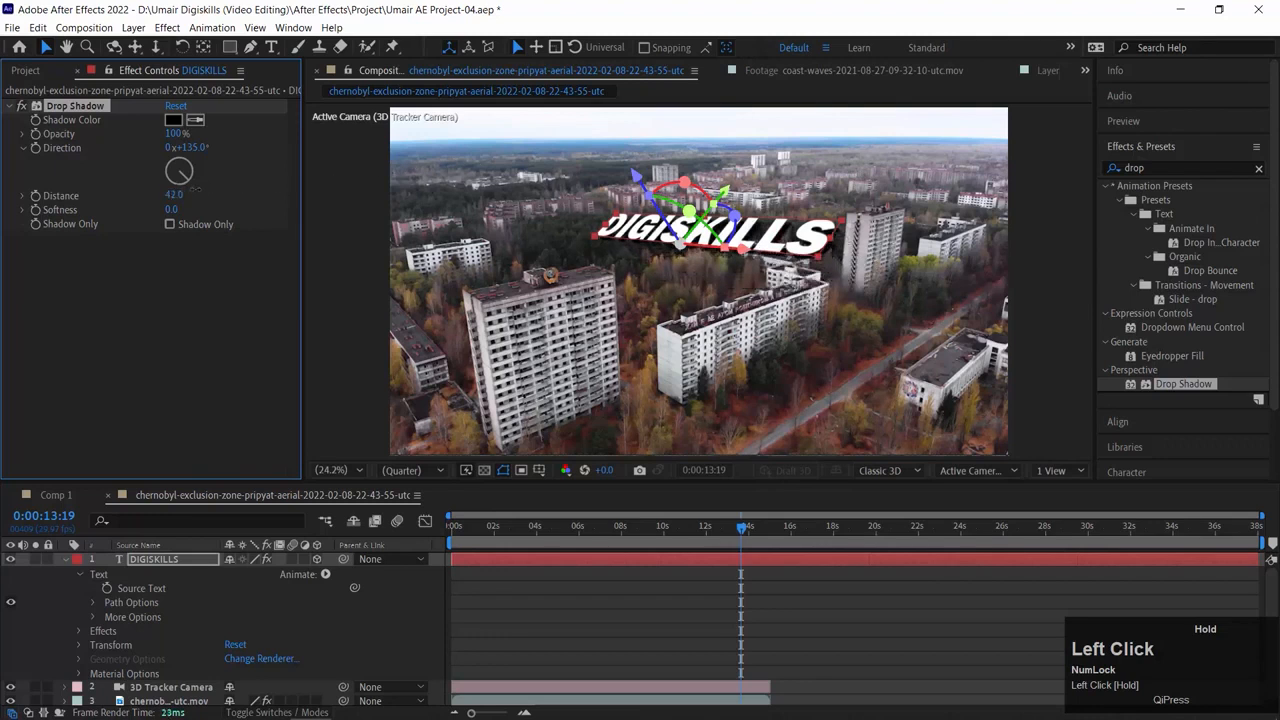
left_click_drag(176, 135, 127, 136)
left_click_drag(184, 176, 160, 257)
left_click_drag(208, 218, 203, 194)
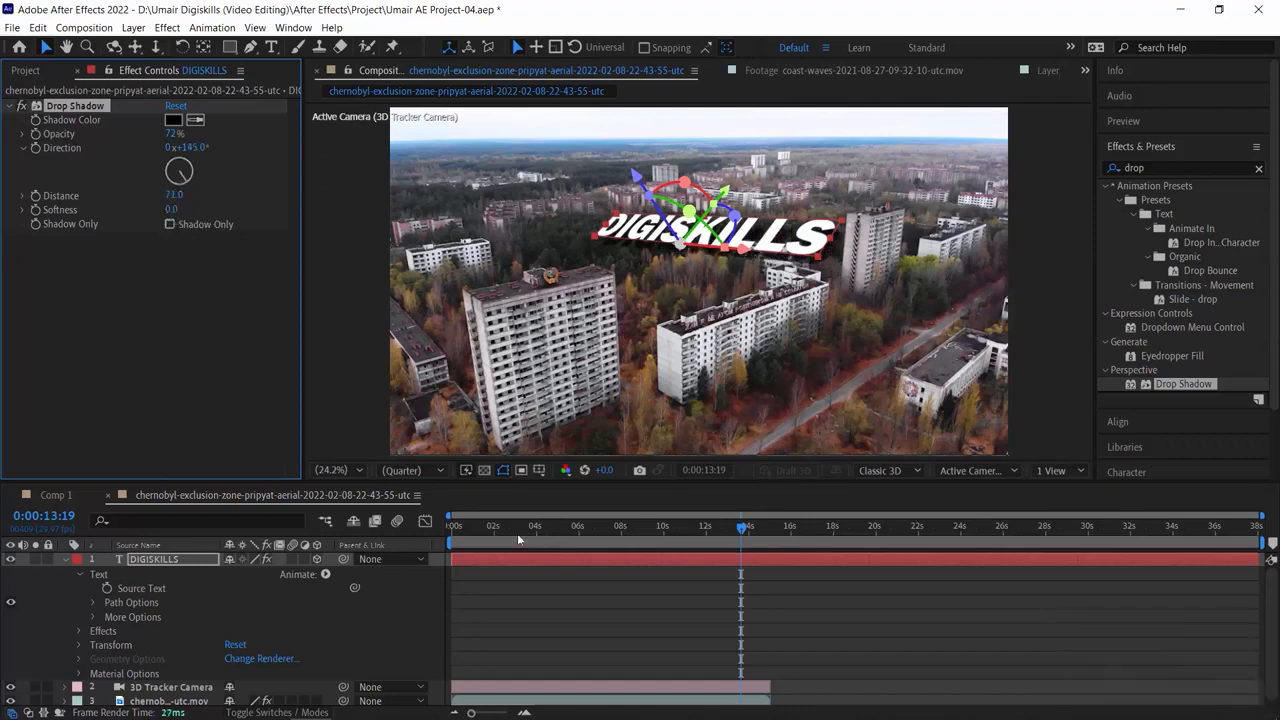
left_click(453, 527)
key("space")
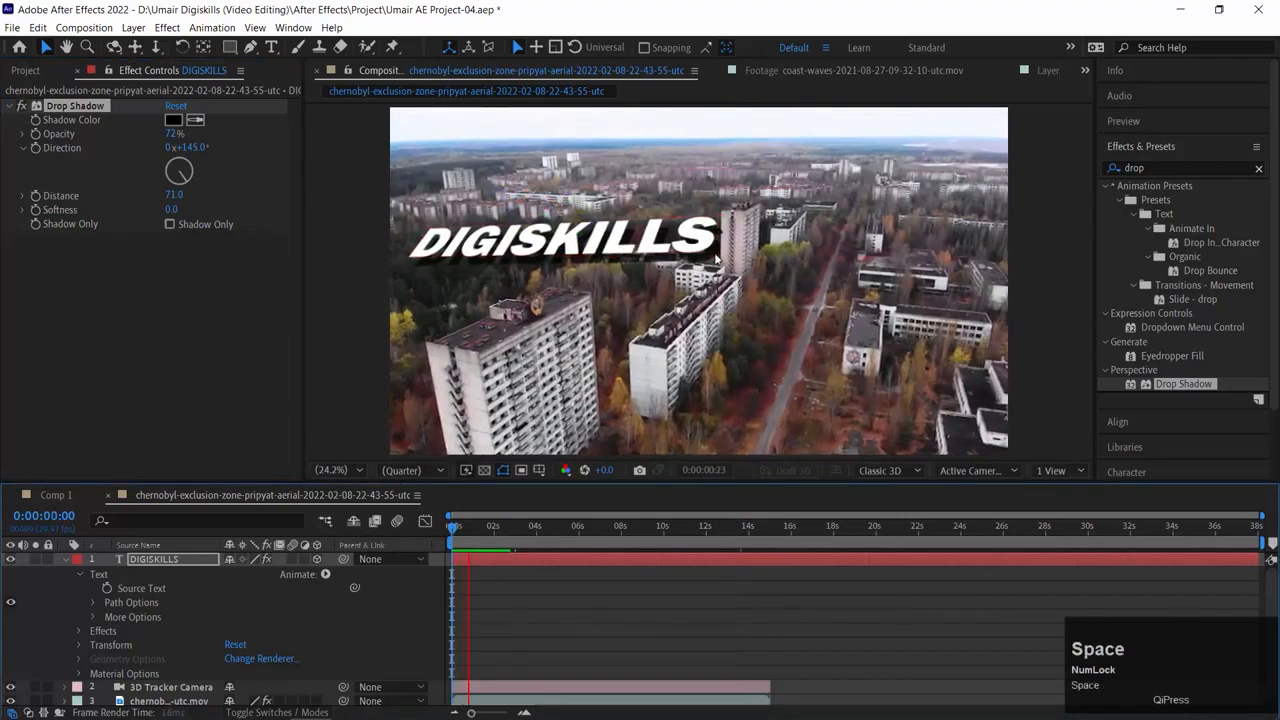
Change the drop shadow's color to green and preview the text from the start of the composition
left_click(173, 125)
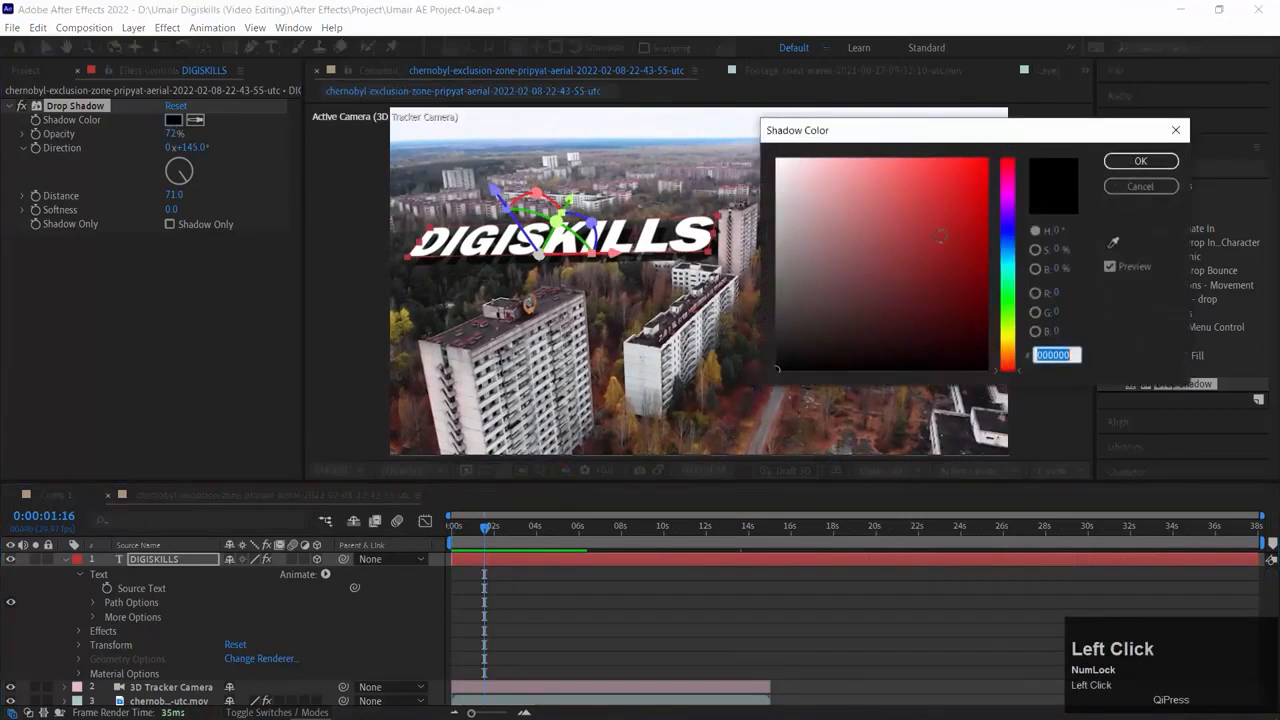
left_click(1009, 318)
mouse_move(978, 226)
left_mouse_down()
mouse_move(1051, 251)
mouse_move(1013, 328)
mouse_move(1013, 298)
left_mouse_up()
left_click(1140, 161)
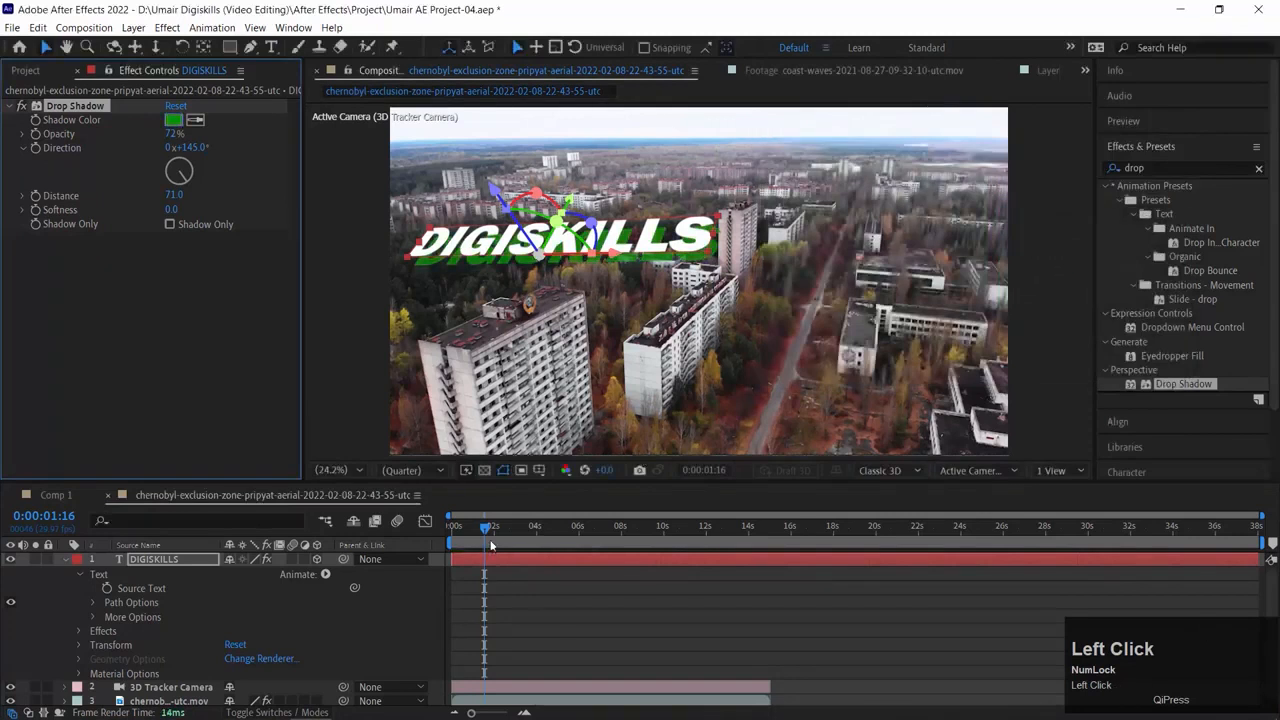
left_click_drag(485, 527, 452, 527)
key("space")
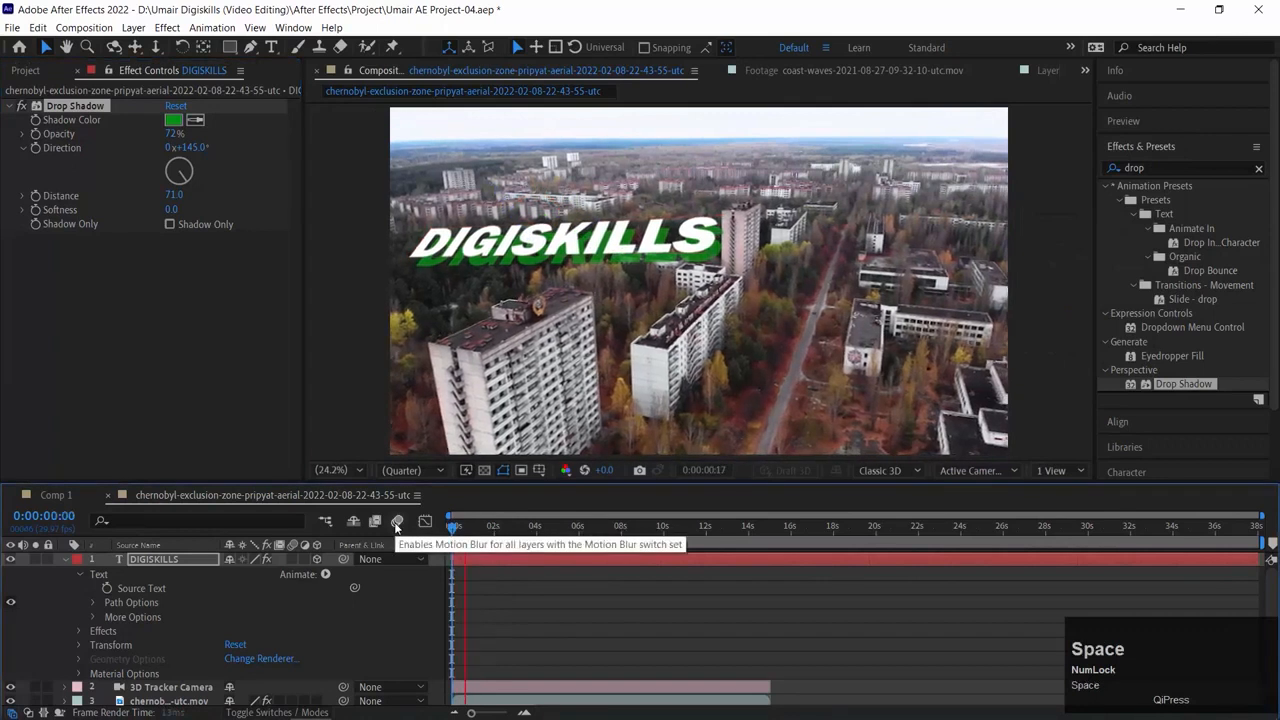
key("space")
Set the drop shadow's distance to 47, play a short preview and deselect the text layer
left_click_drag(177, 196, 160, 196)
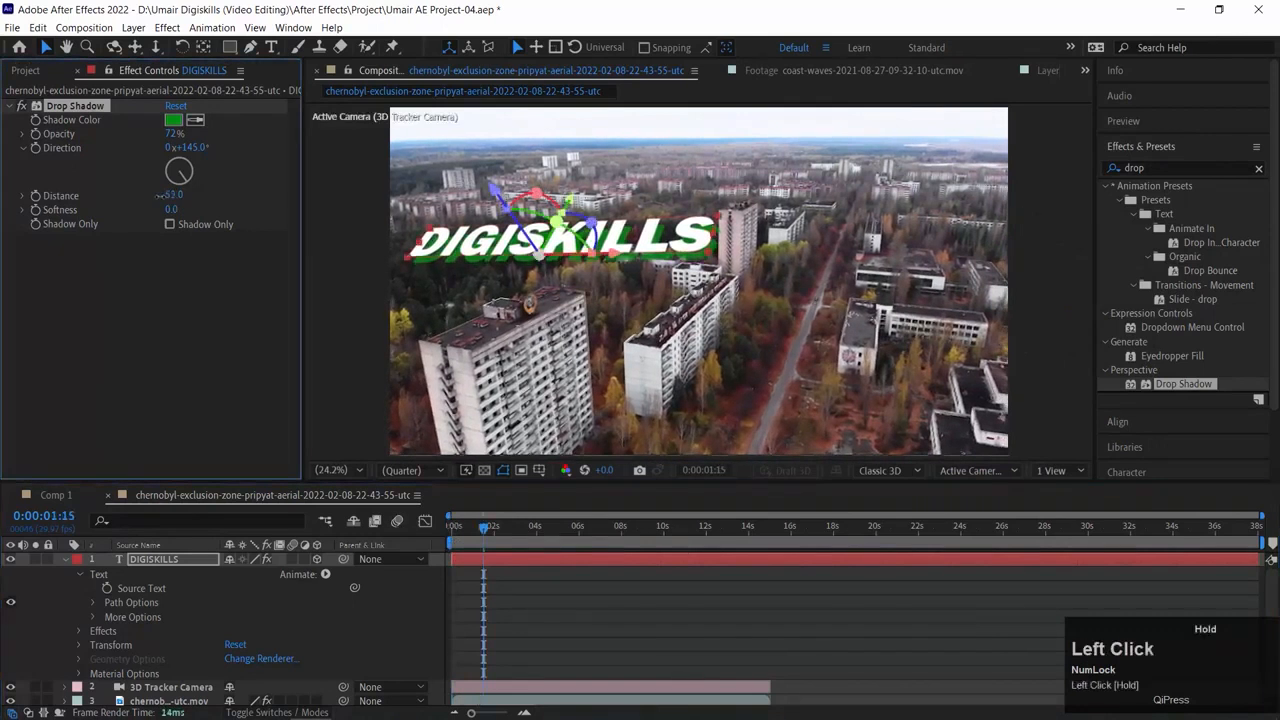
key("space")
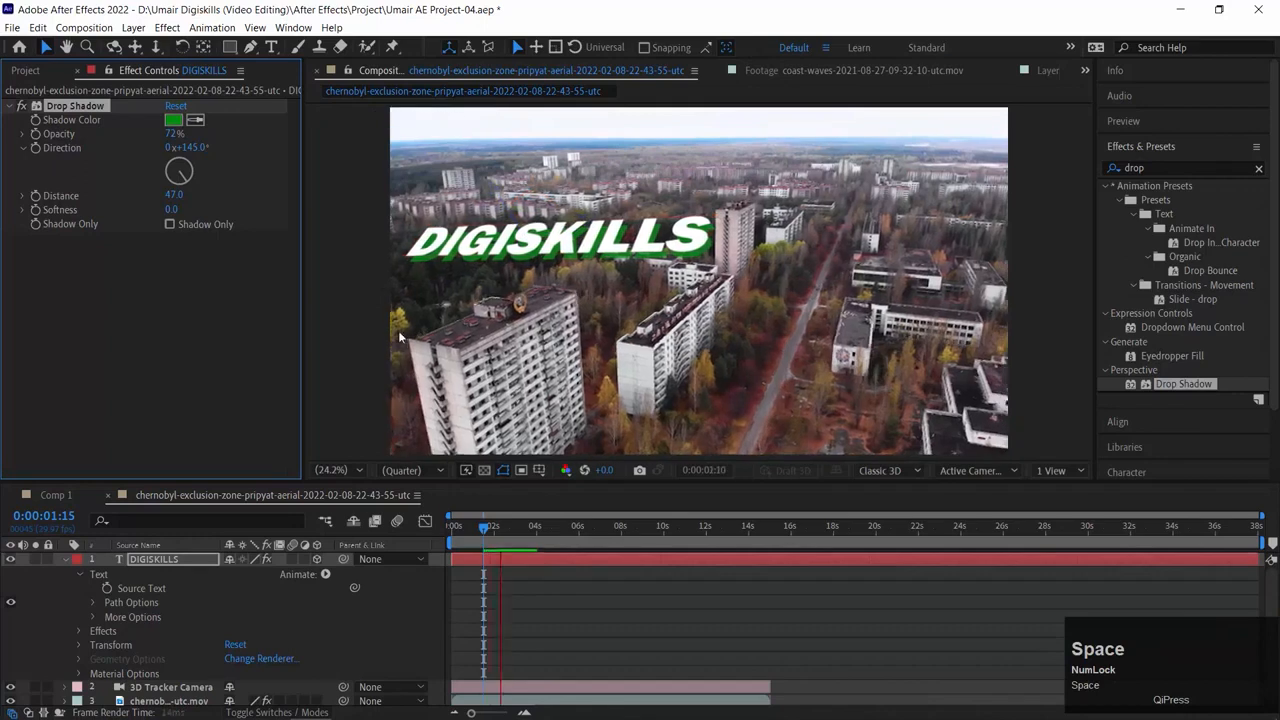
left_click(337, 260)
Preview the tracked text from the composition's start in a maximized viewer, and replay it in the normal layout
key("grave")
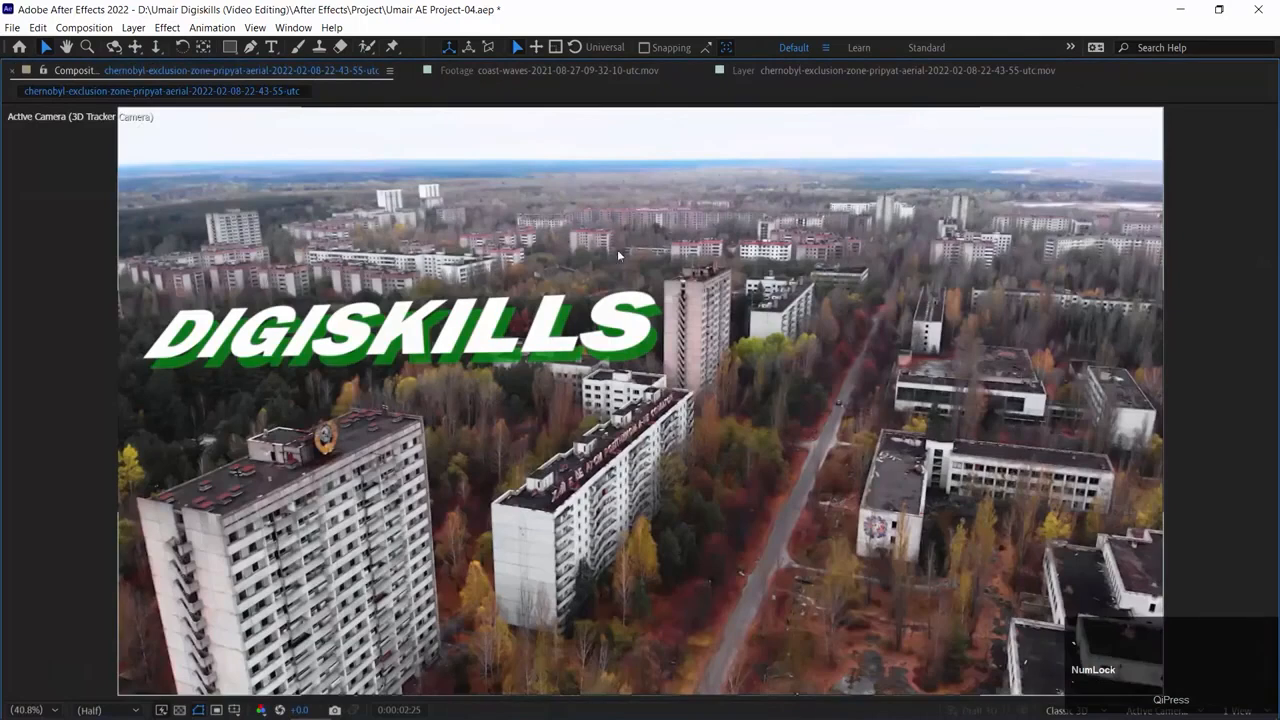
key("Home")
key("space")
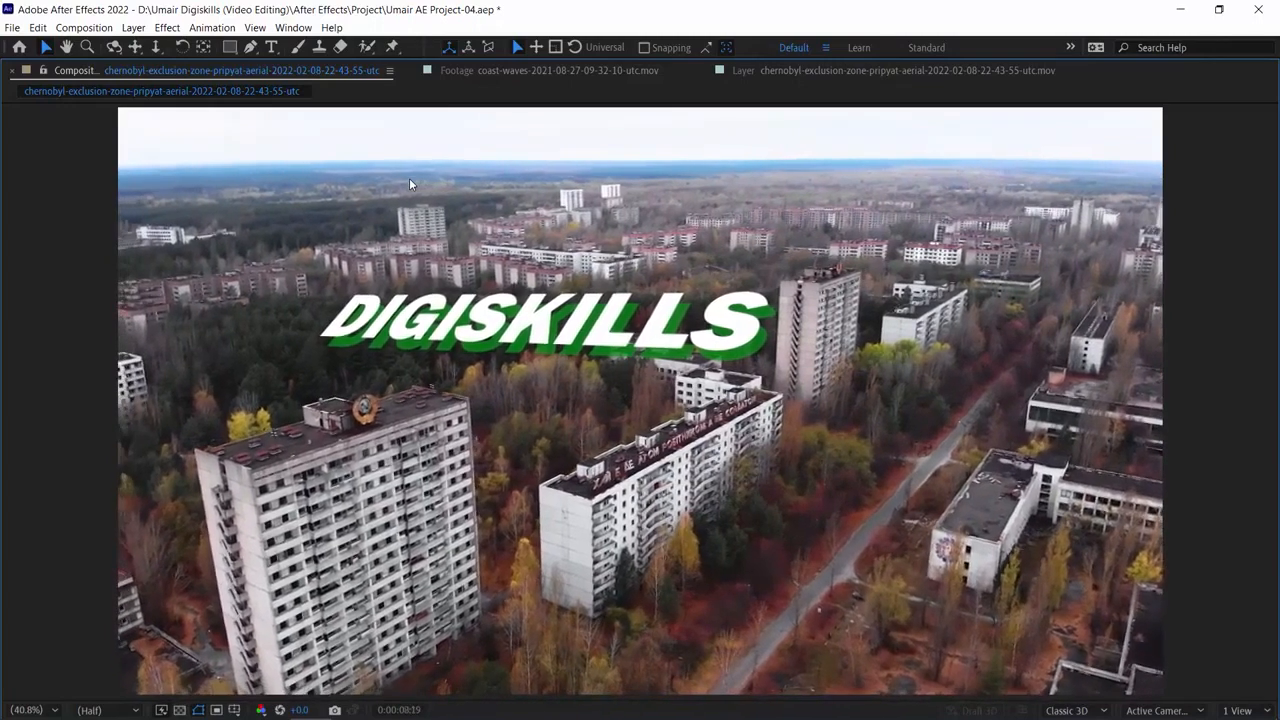
key("space")
key("grave")
left_click_drag(578, 529, 590, 530)
key("space")
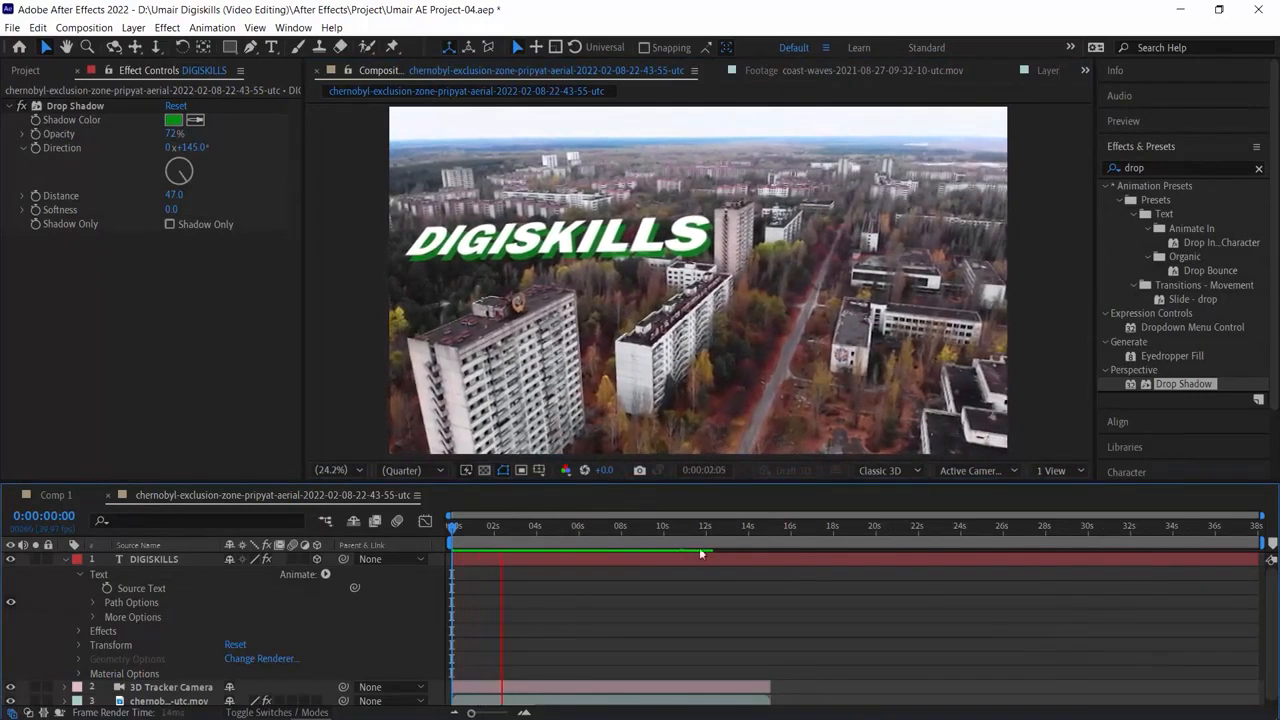
Stop the preview and set the work area to end at 0:00:14:29, where the drone clip ends
key("space")
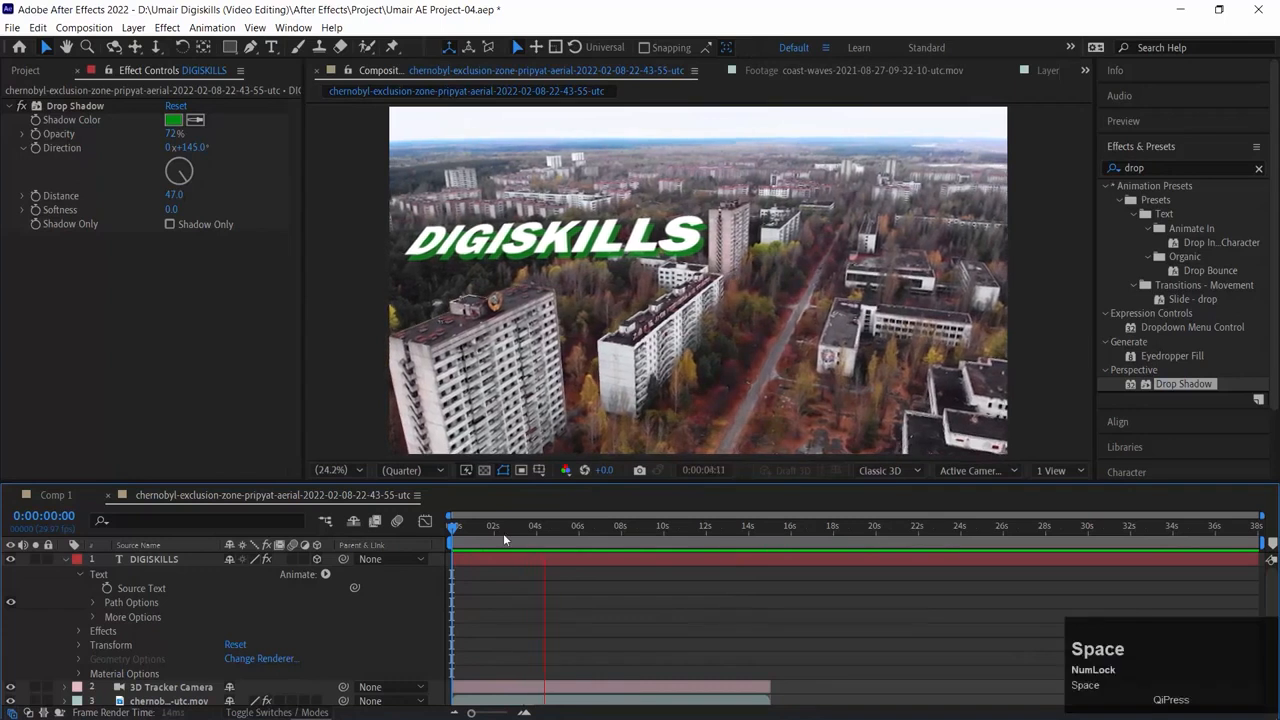
left_click(309, 375)
left_click_drag(745, 541, 766, 531)
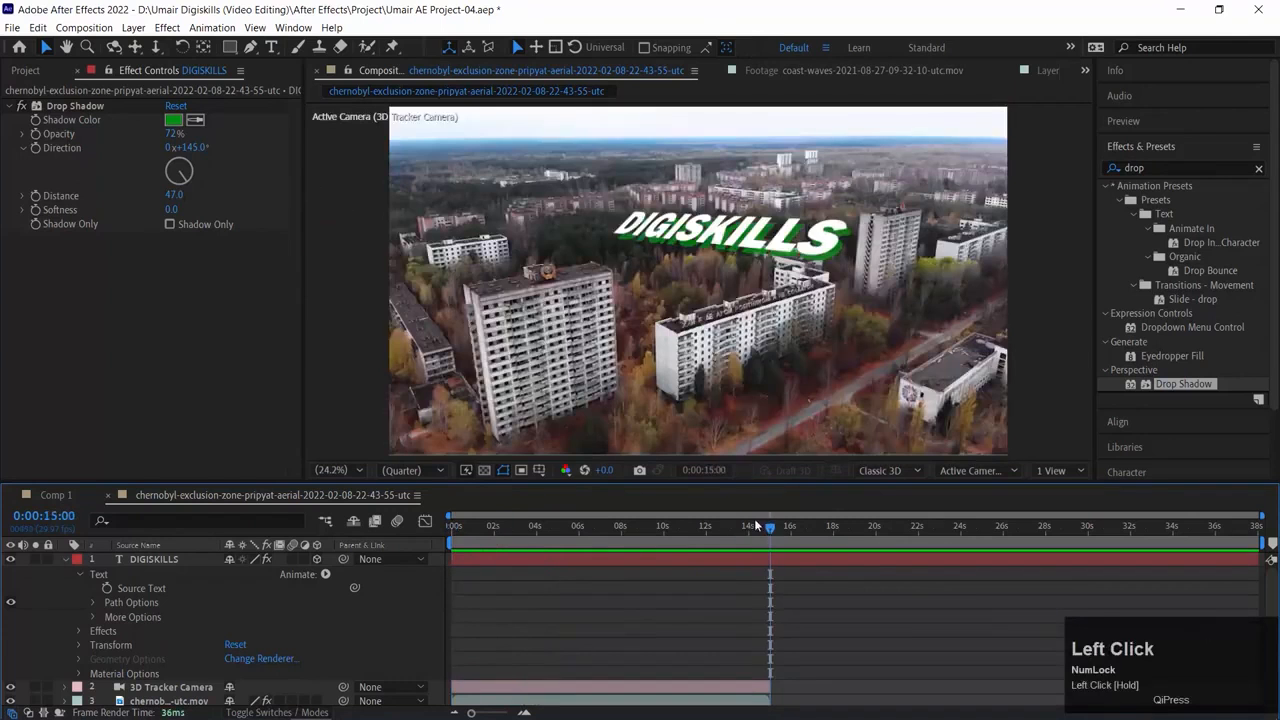
key("n")
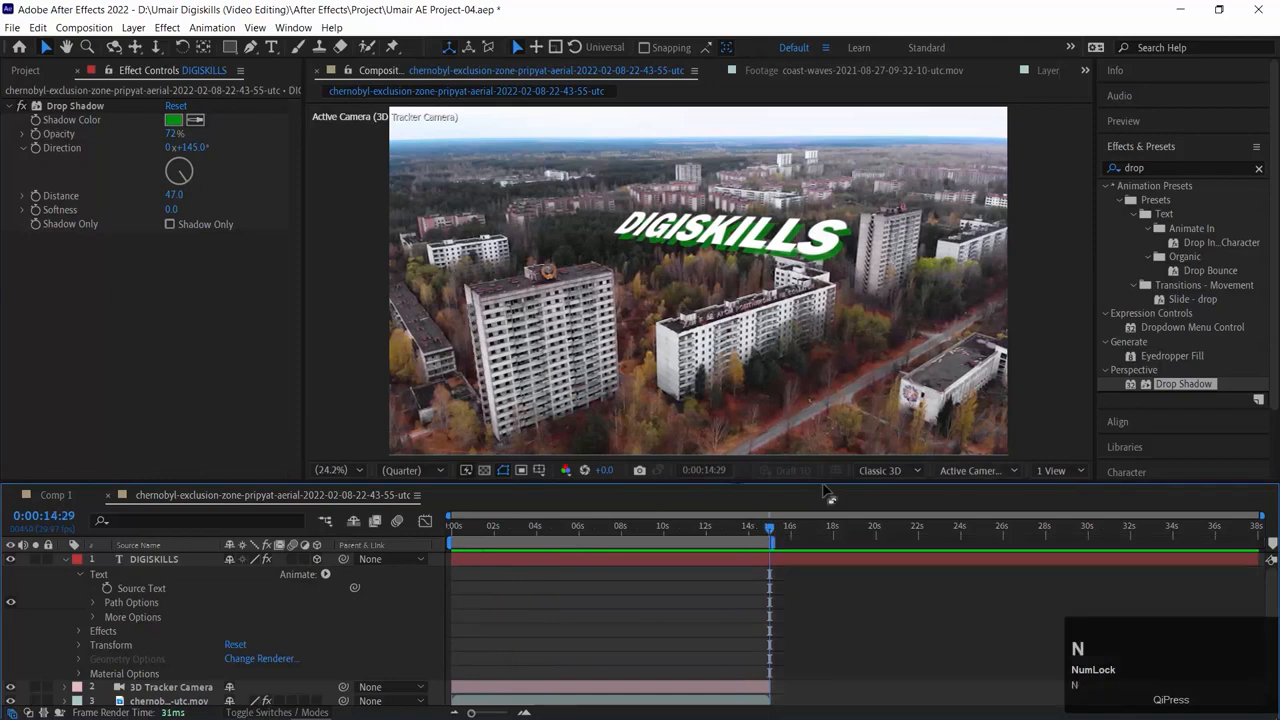
Preview the composition from its start in a maximized viewer, restore the normal layout and return to the first frame
left_click(454, 527)
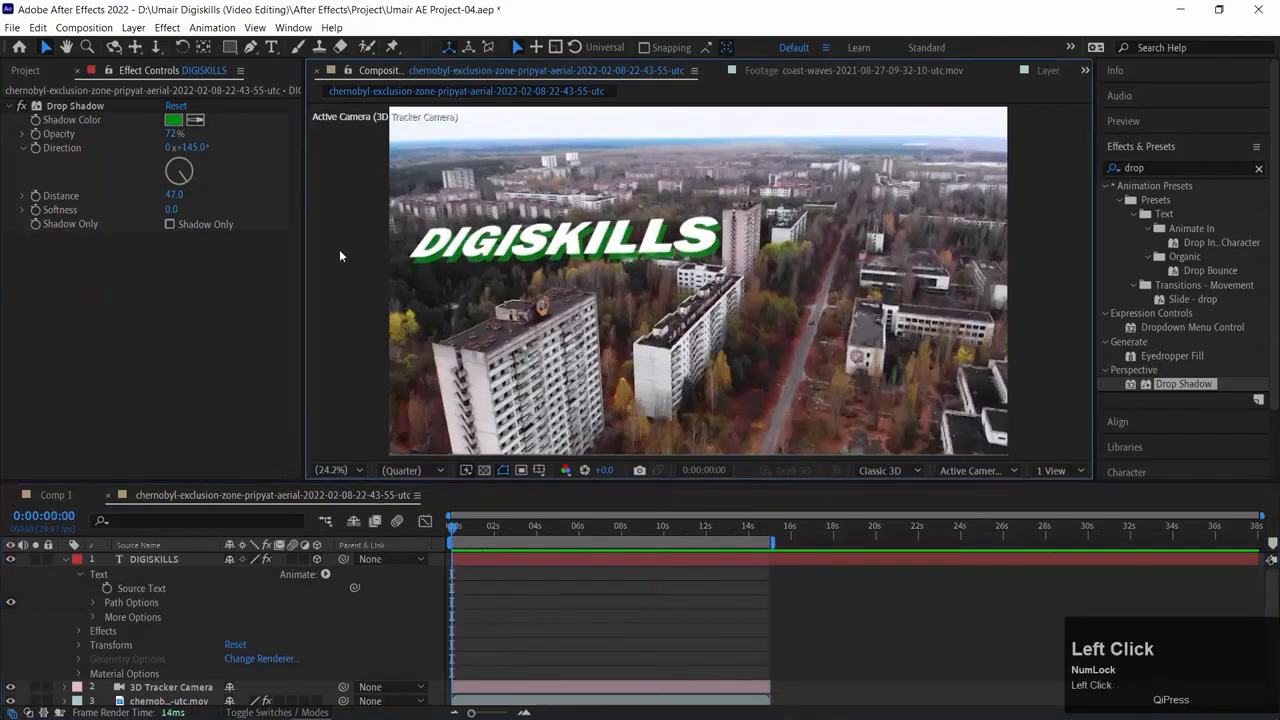
key("grave")
key("space")
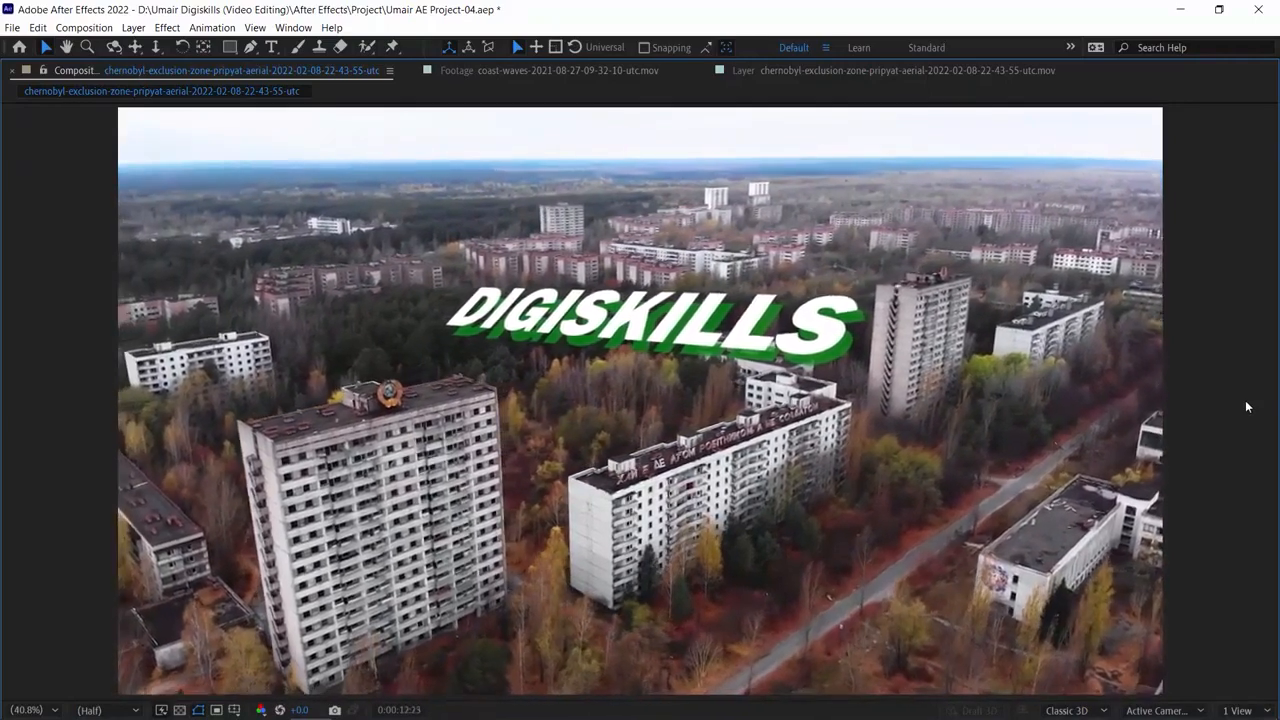
key("Num_Lock")
key("grave")
left_click_drag(1016, 530, 838, 555)
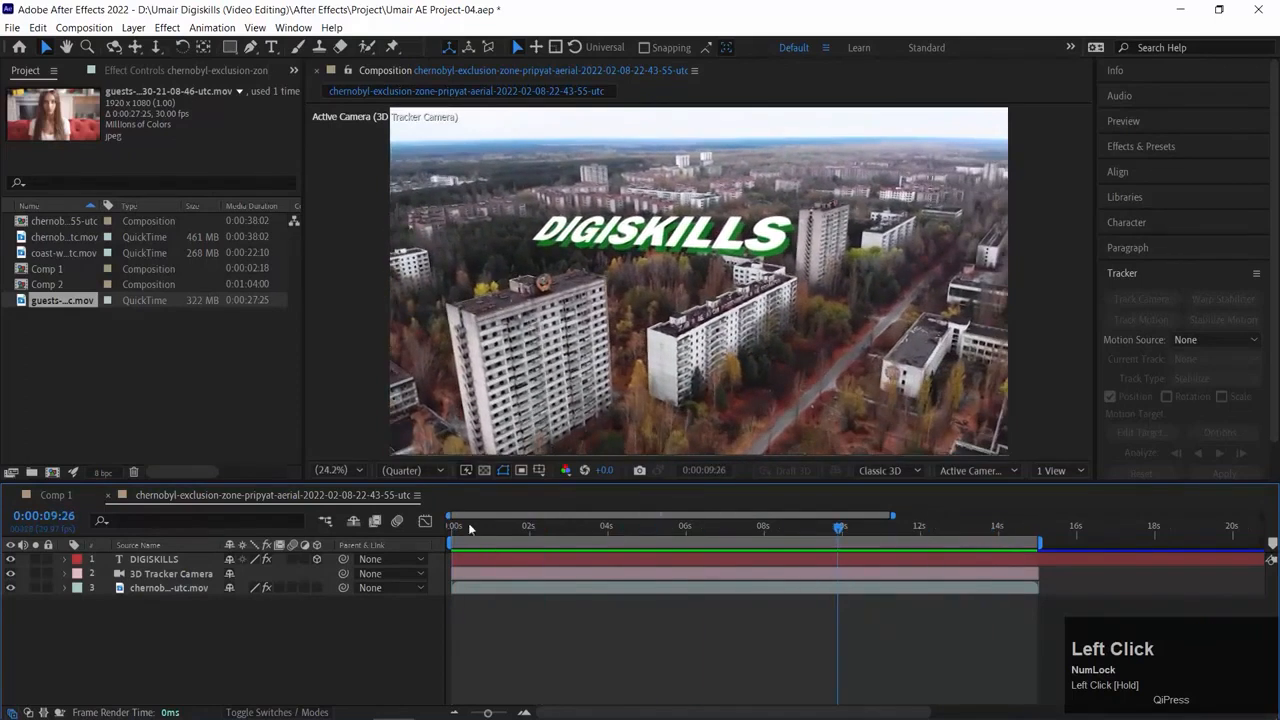
left_click_drag(468, 528, 419, 530)
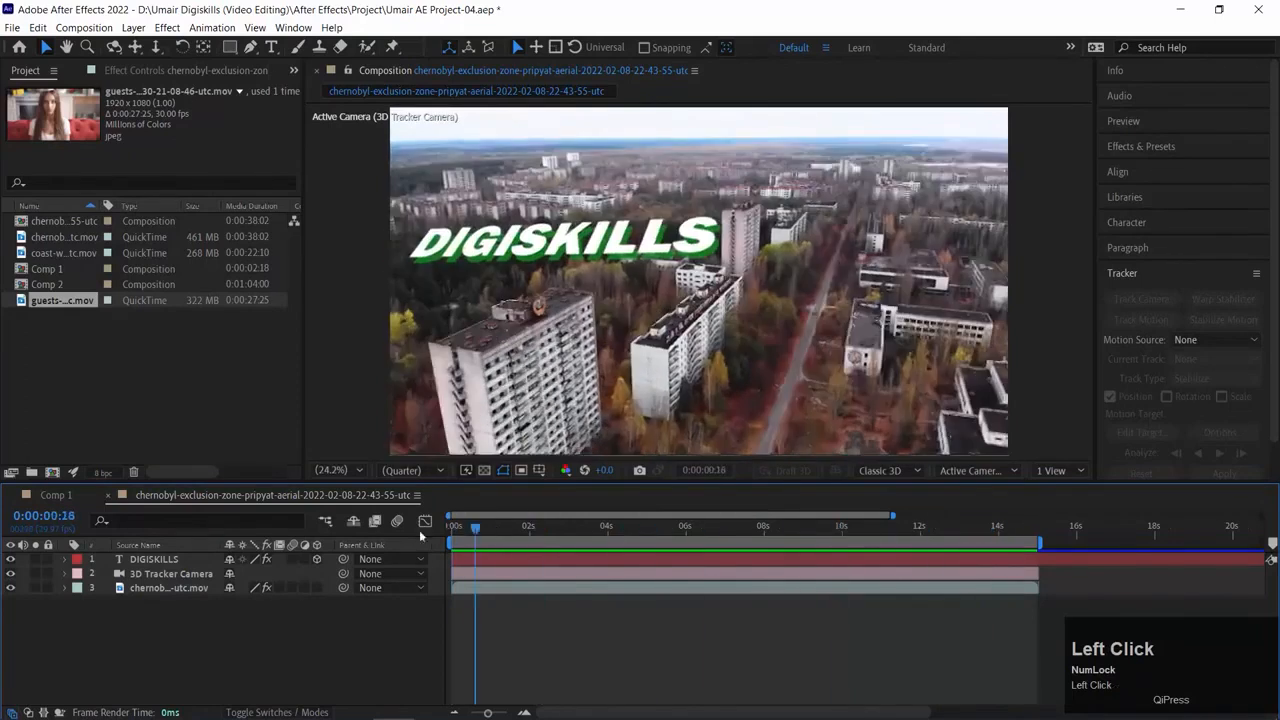
Set the target size of the drone clip's 3D Camera Tracker effect to 115%
left_click(150, 71)
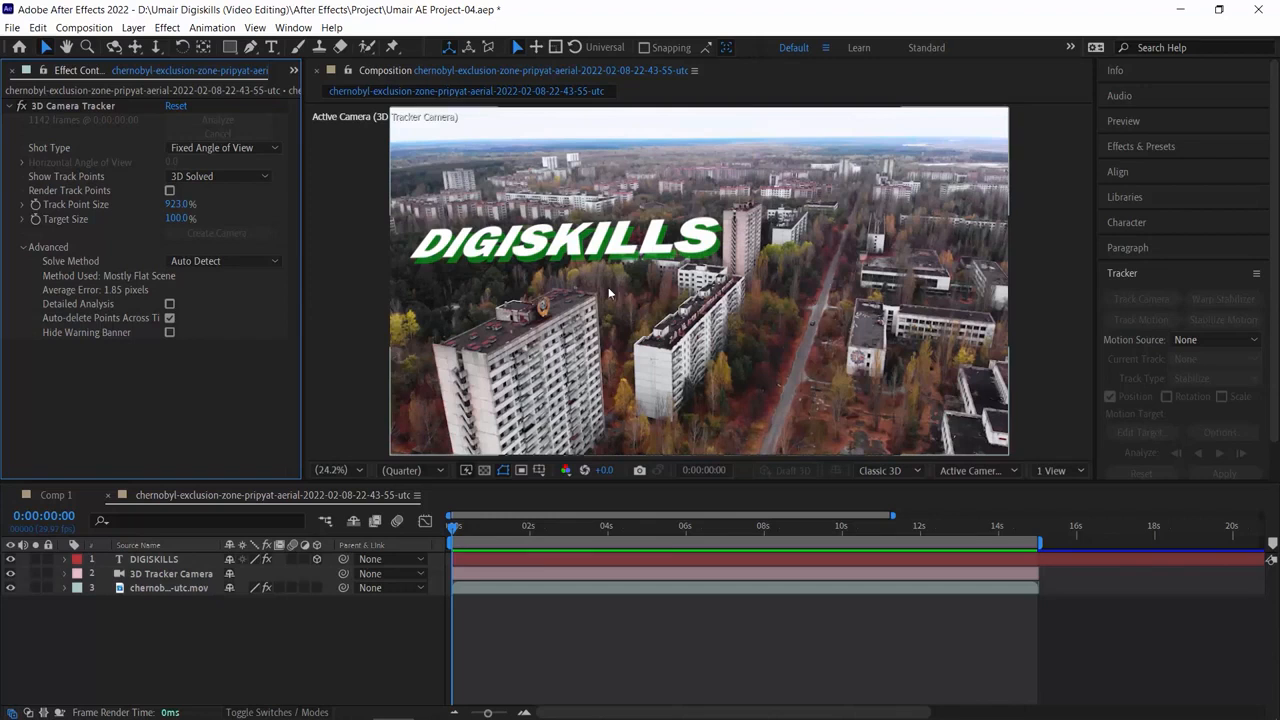
left_click(170, 588)
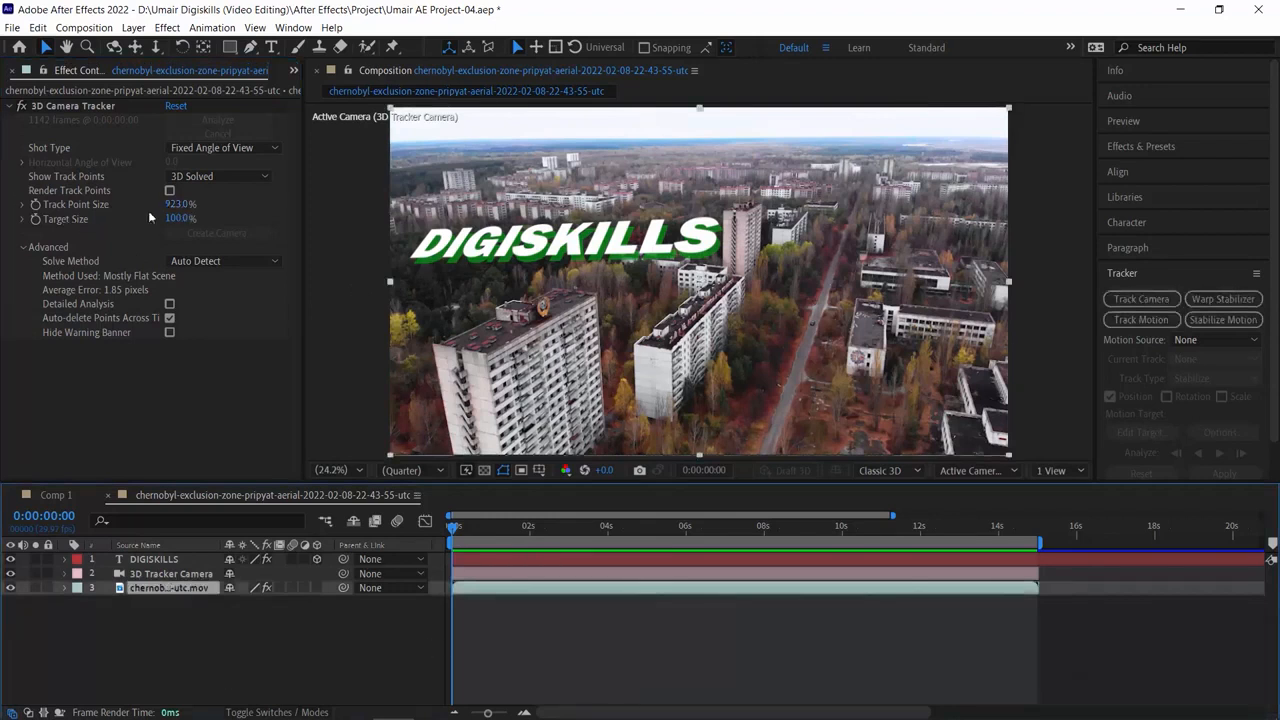
left_click(92, 222)
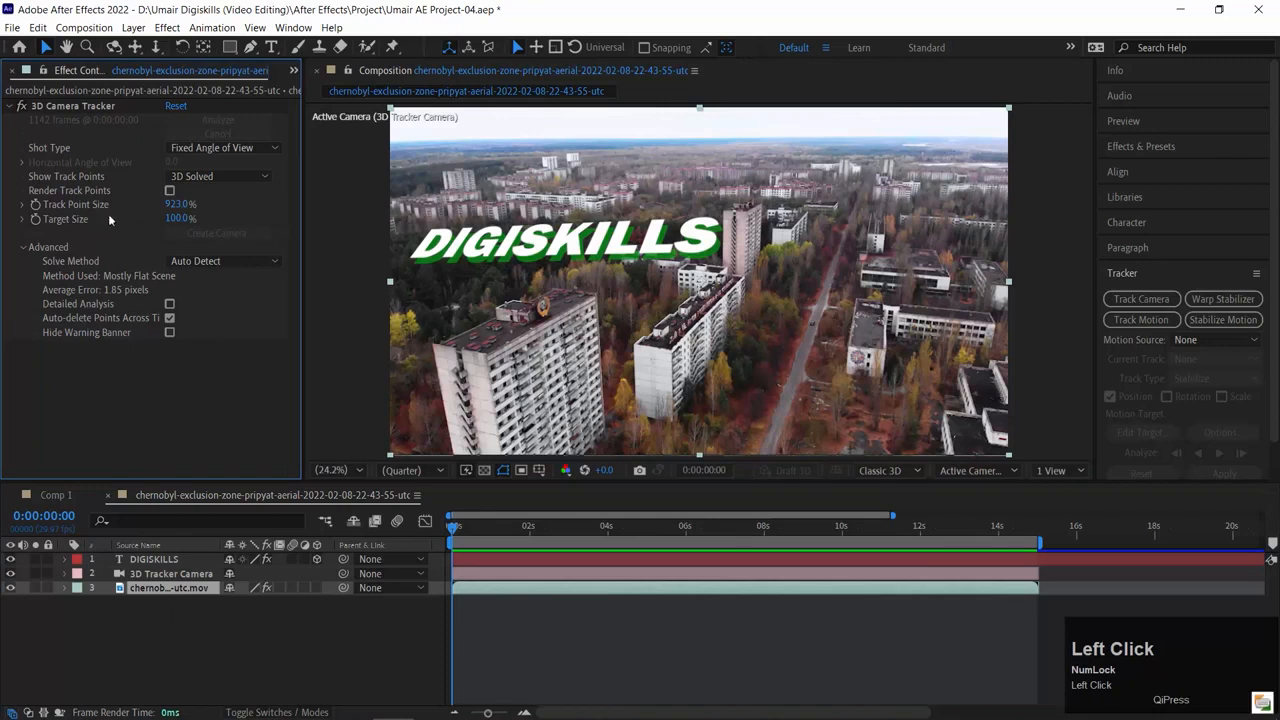
left_click_drag(173, 222, 185, 222)
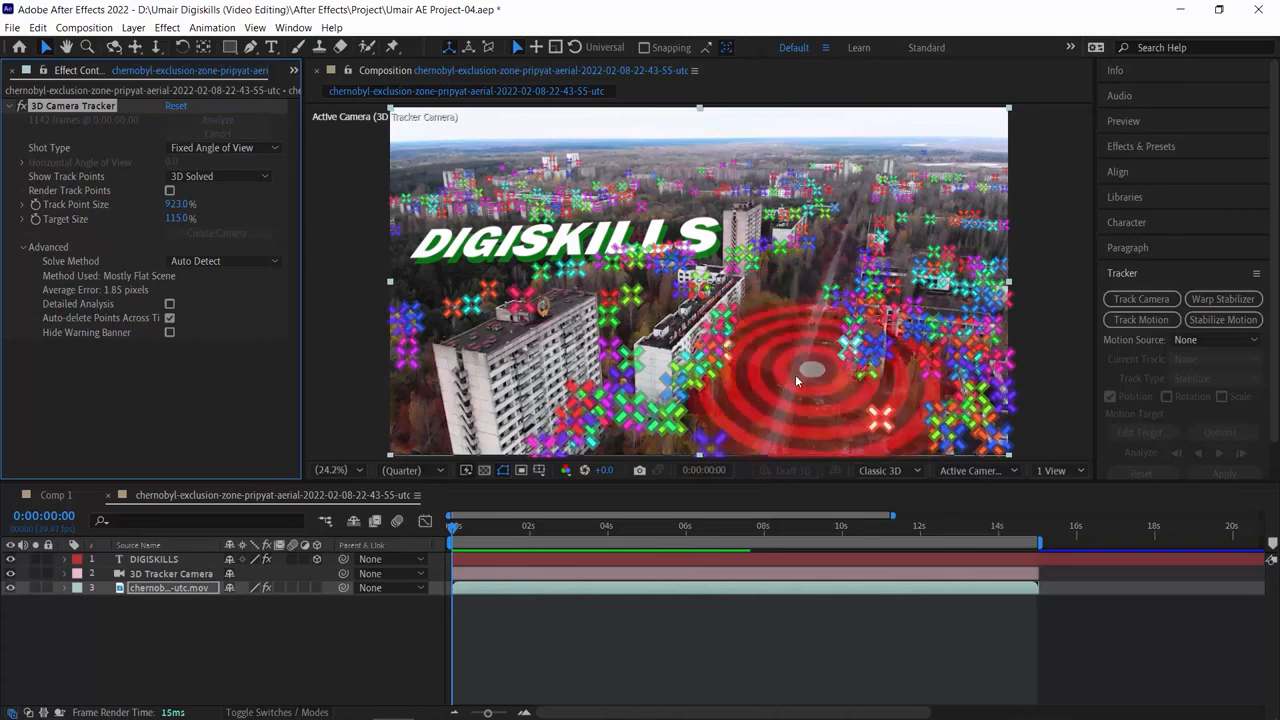
Select the group of ground track points around the road in the foreground and create a solid from them
left_click(796, 376)
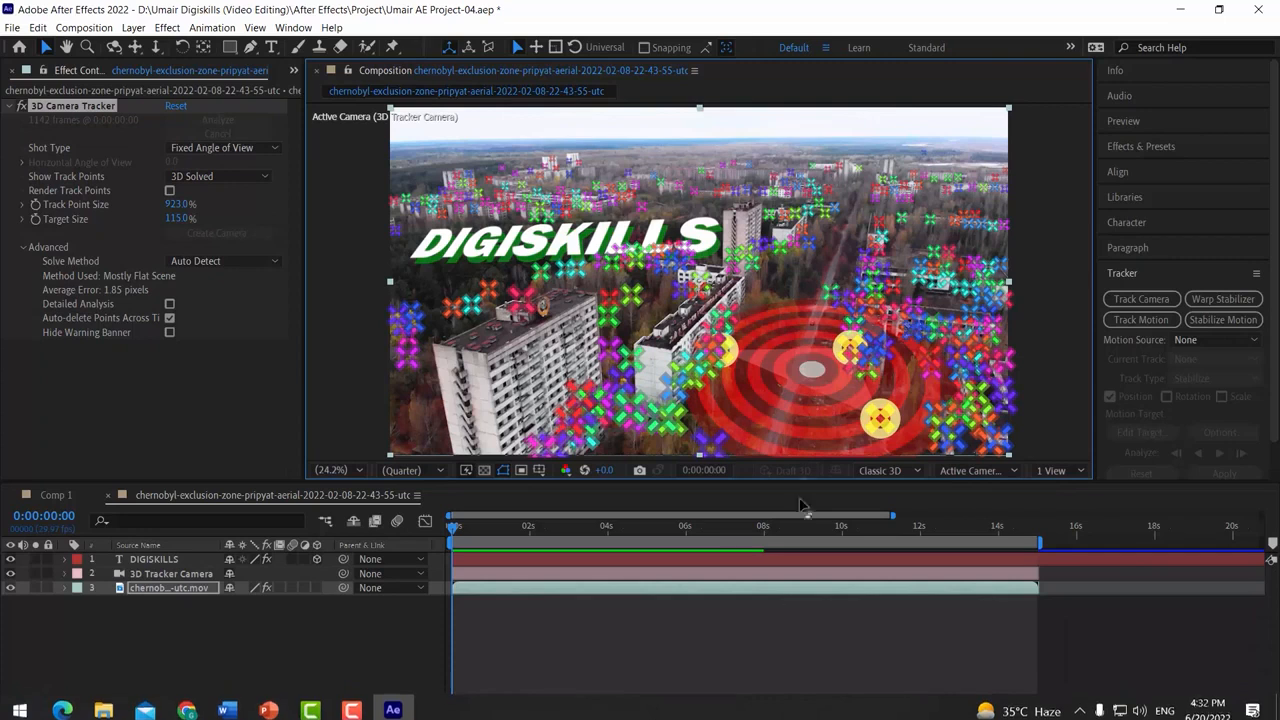
right_click(796, 333)
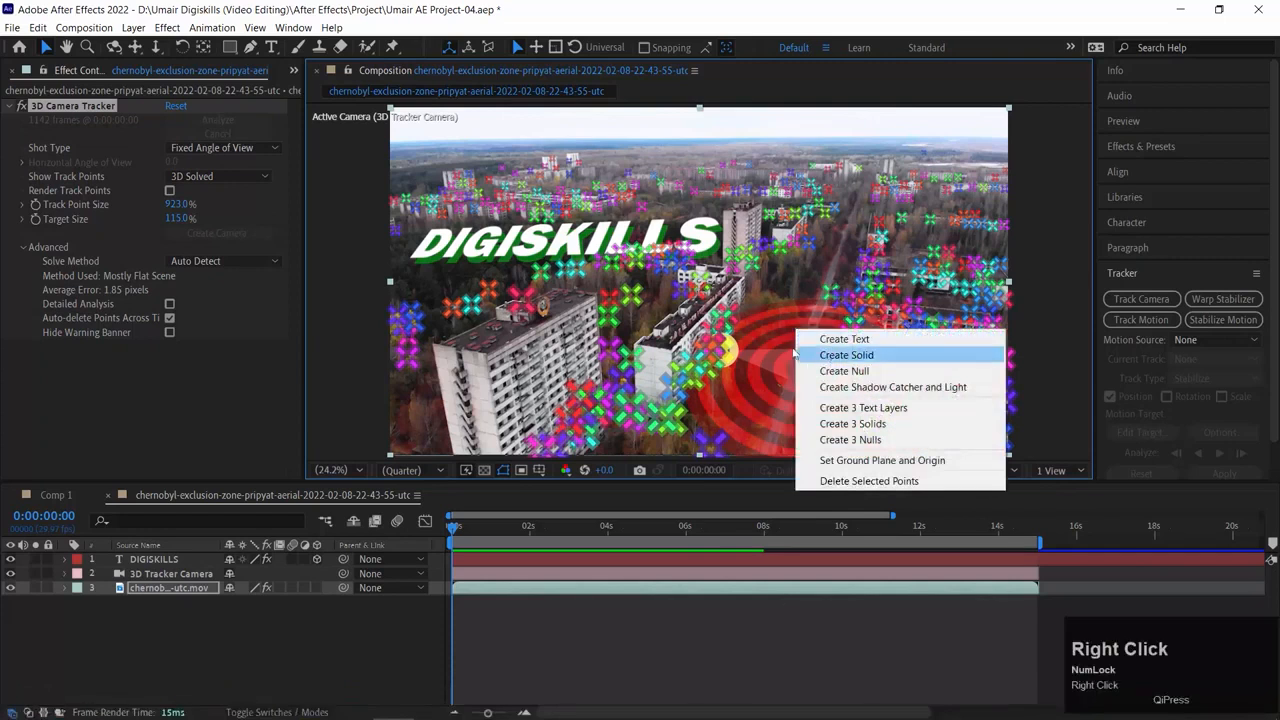
left_click(879, 357)
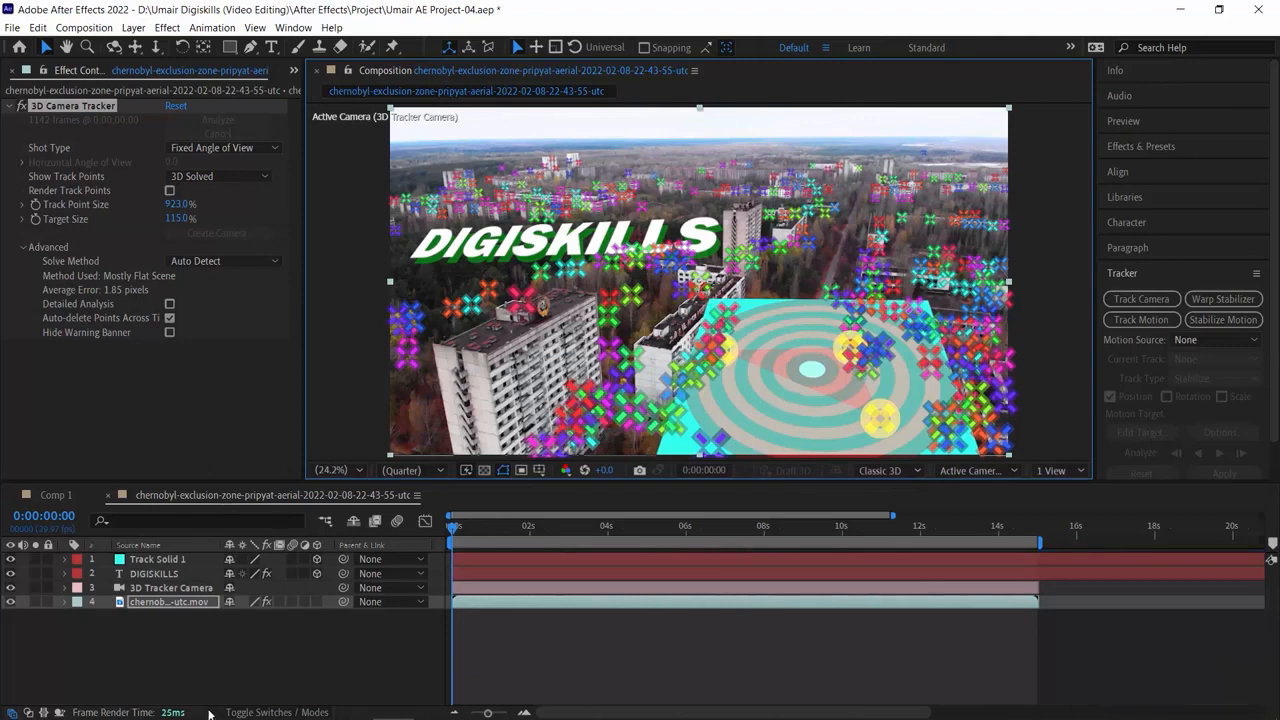
Pre-compose the track solid and open its nested composition
left_click_drag(471, 527, 453, 550)
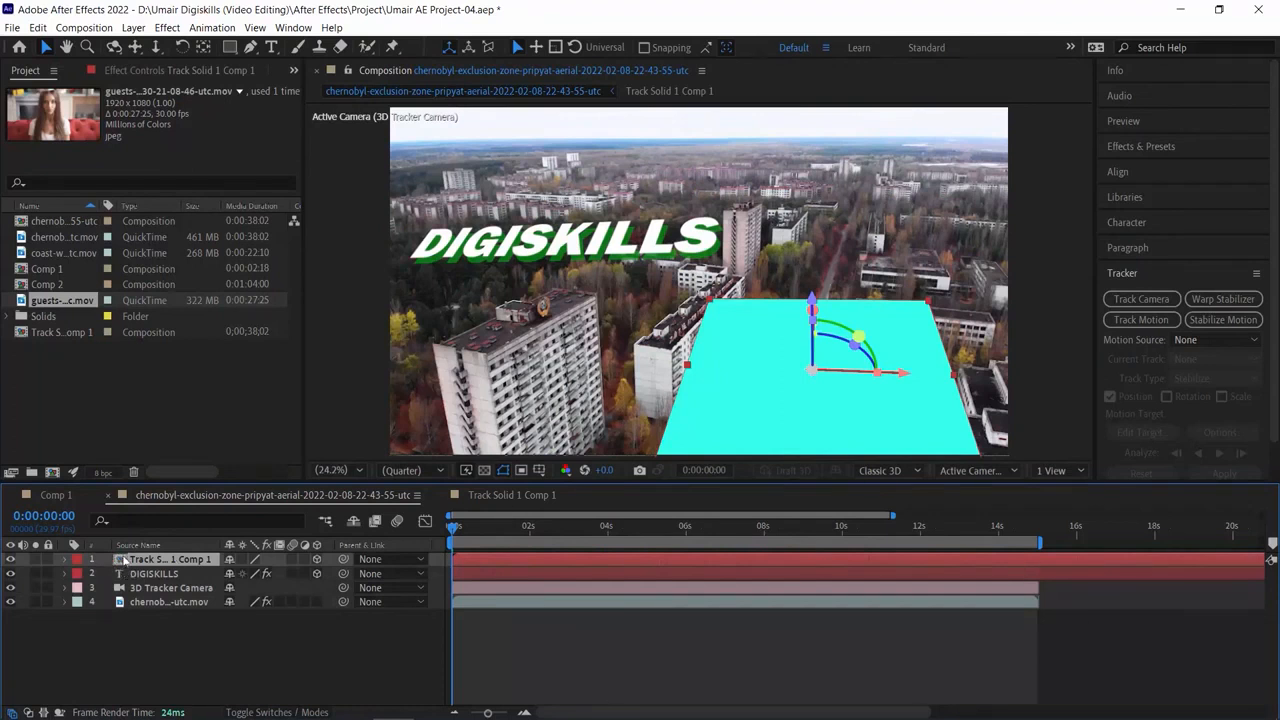
left_click_drag(513, 531, 107, 562)
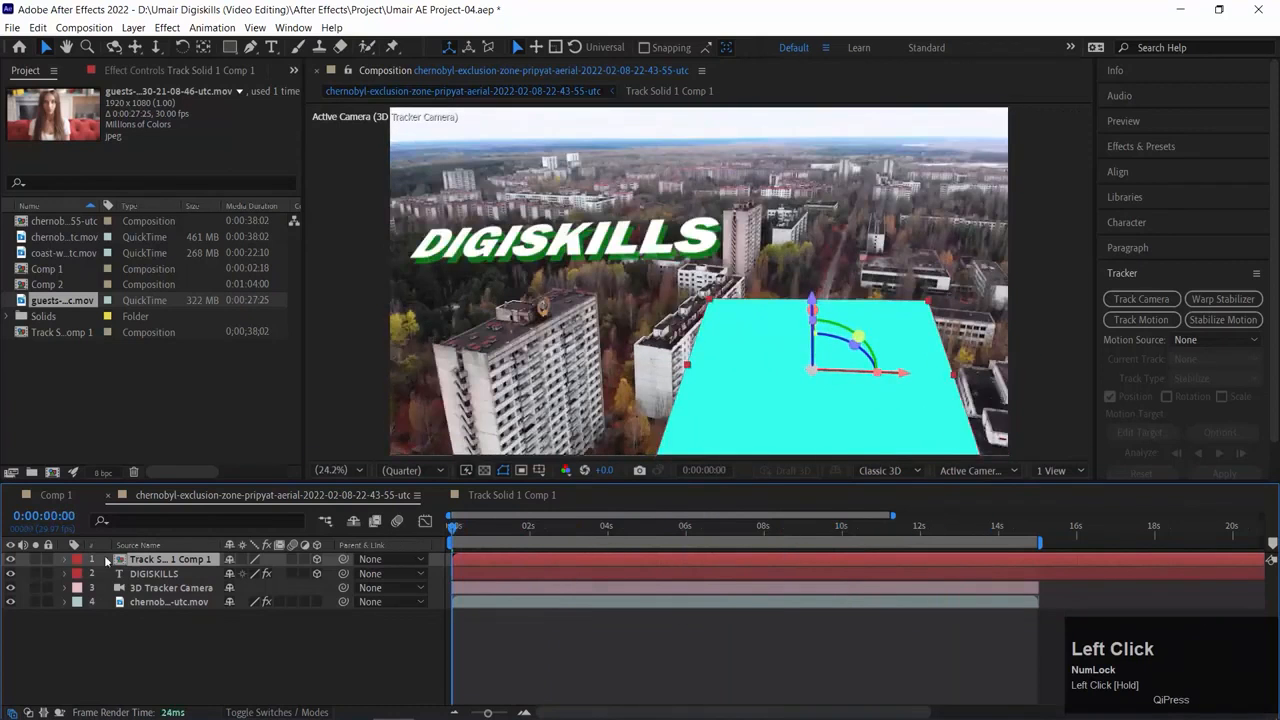
double_click(121, 561)
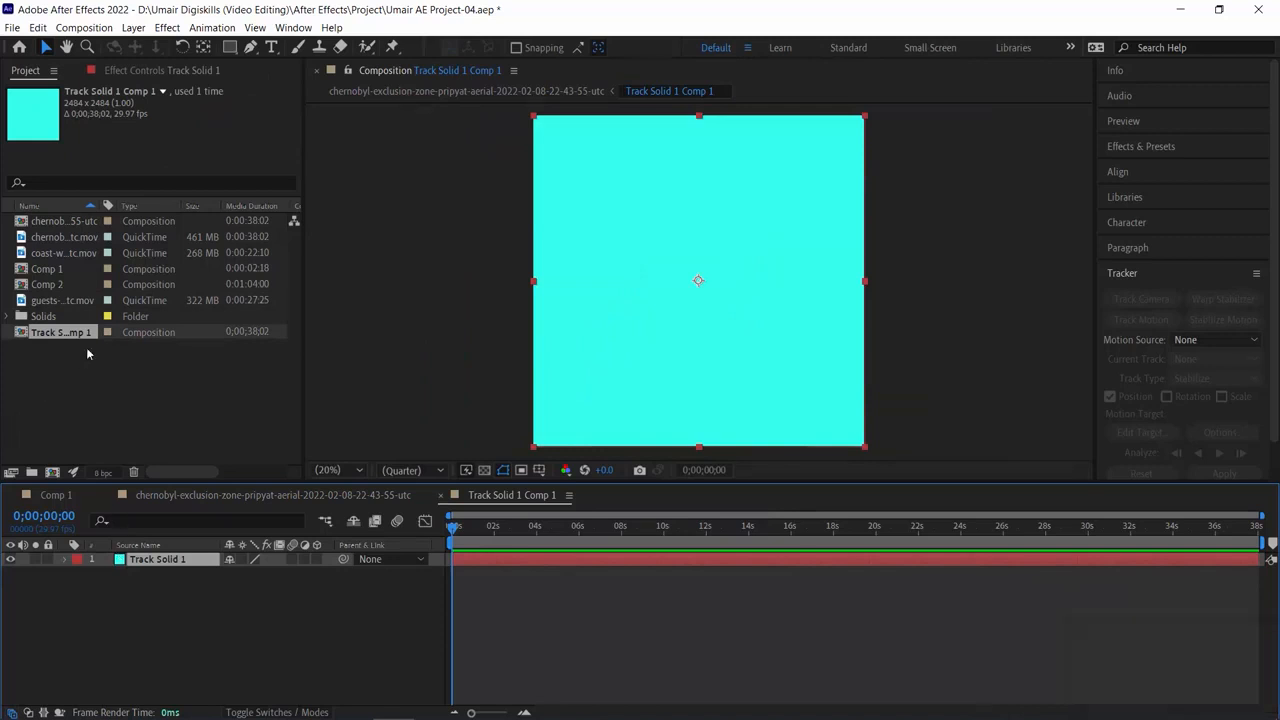
Import Sarong Boy_PNG.png from the 01-Character folder in File Explorer into the After Effects project
key("alt+Tab")
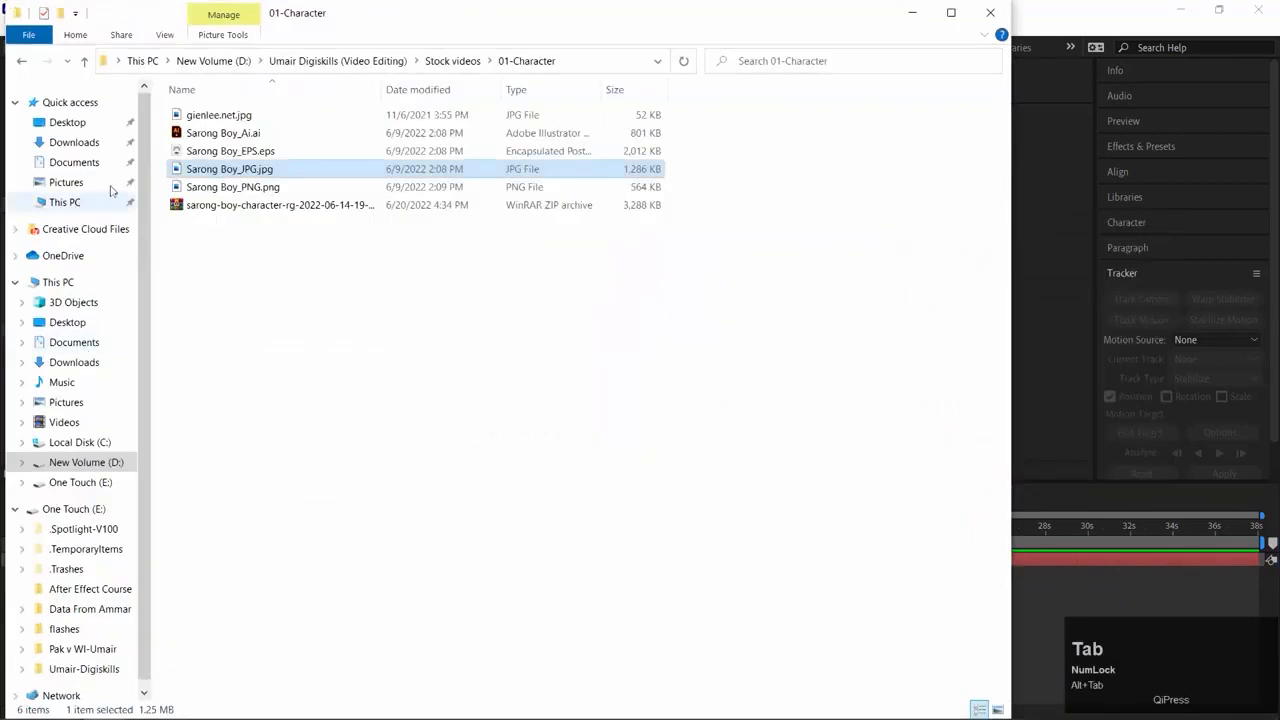
left_click_drag(213, 190, 177, 400)
key("alt+Tab")
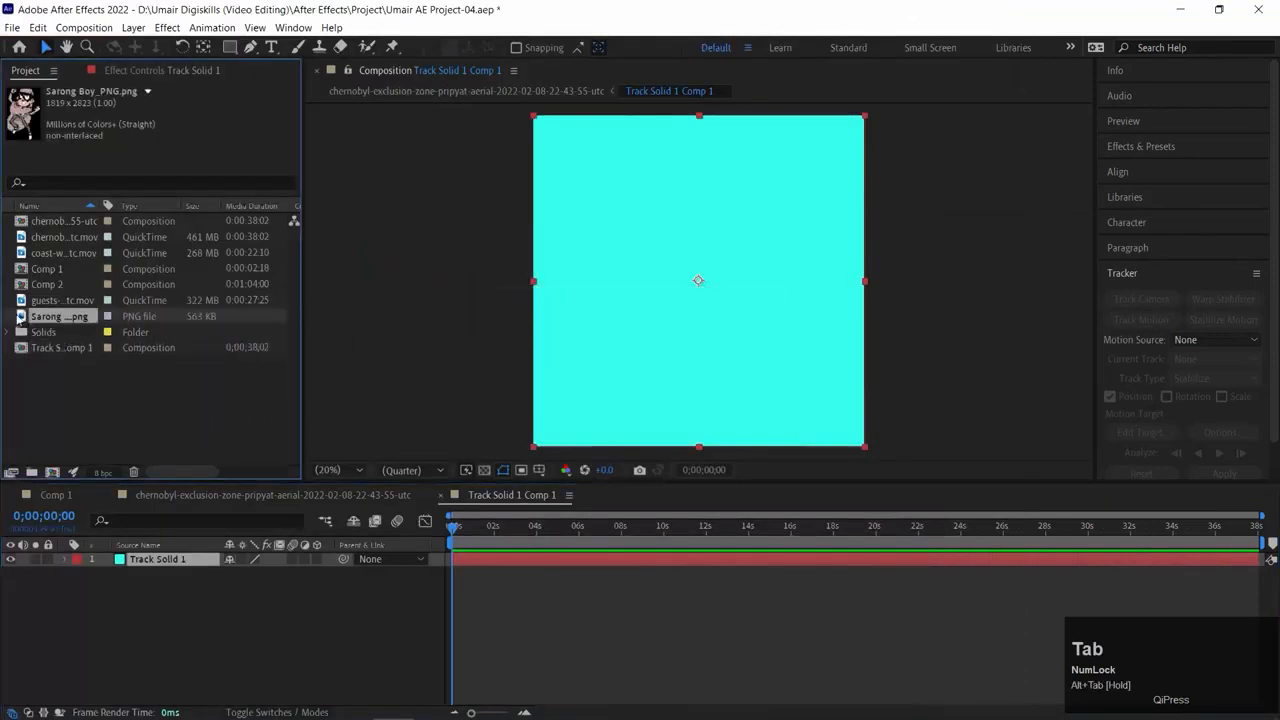
Add the Sarong Boy image to the nested composition and delete the cyan solid layer
left_click_drag(118, 567, 95, 562)
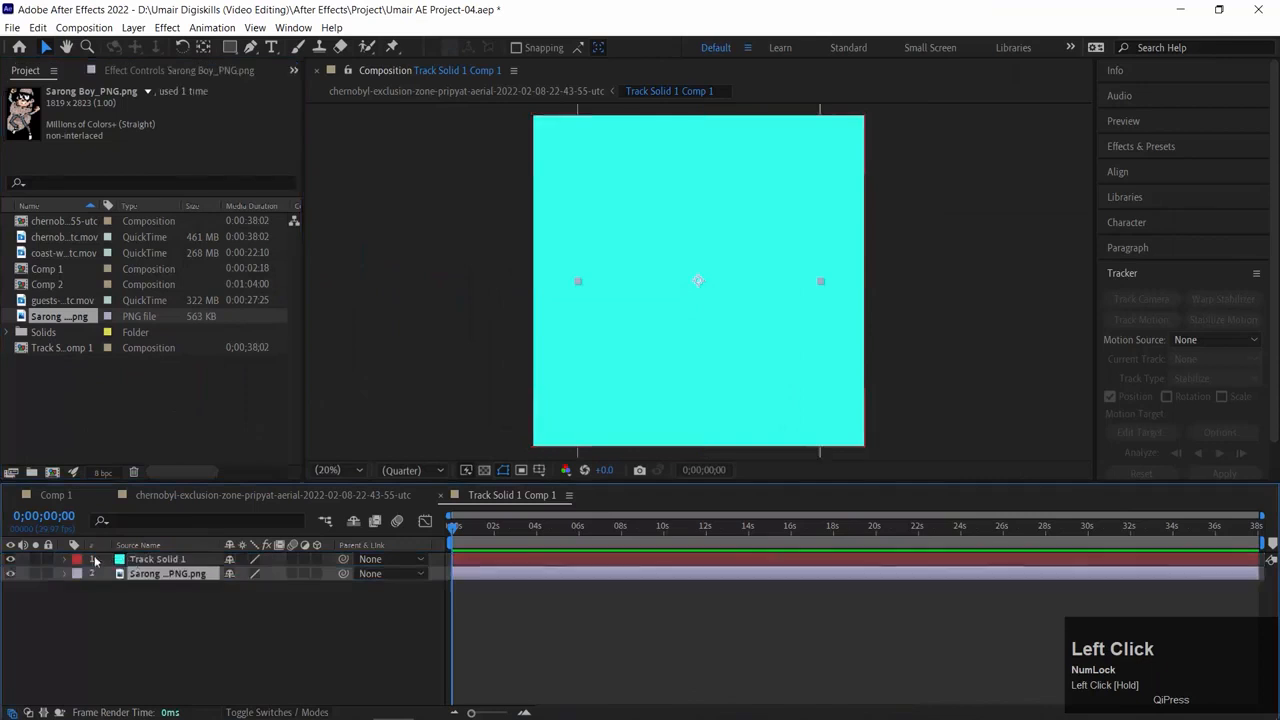
left_click(134, 561)
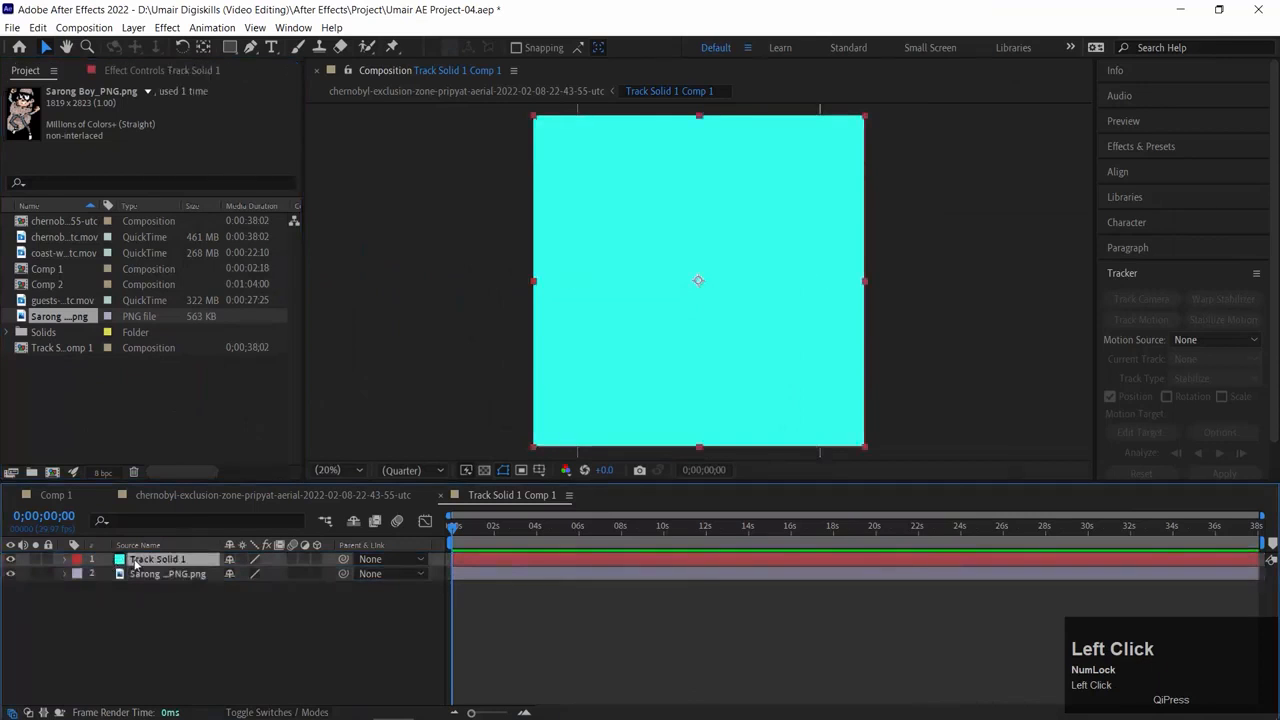
key("Delete")
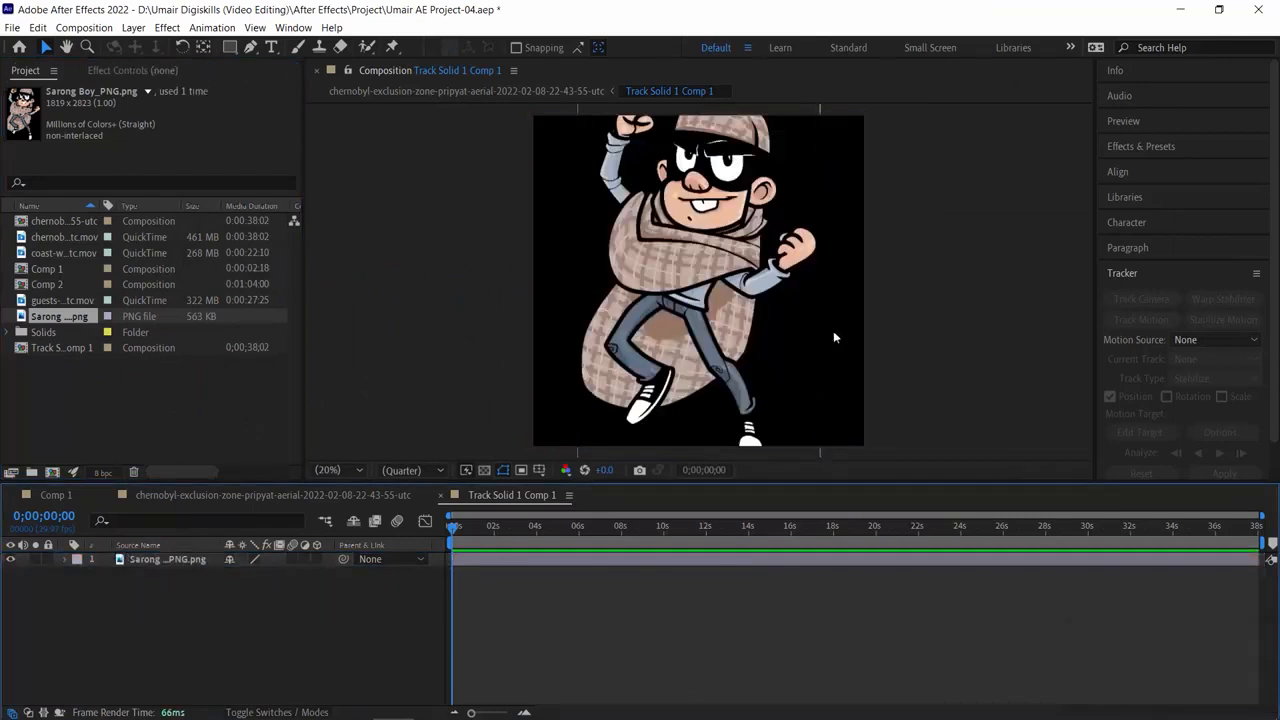
Scale the Sarong Boy layer to 78% and shift it slightly so the whole character fits in the frame
left_click(726, 253)
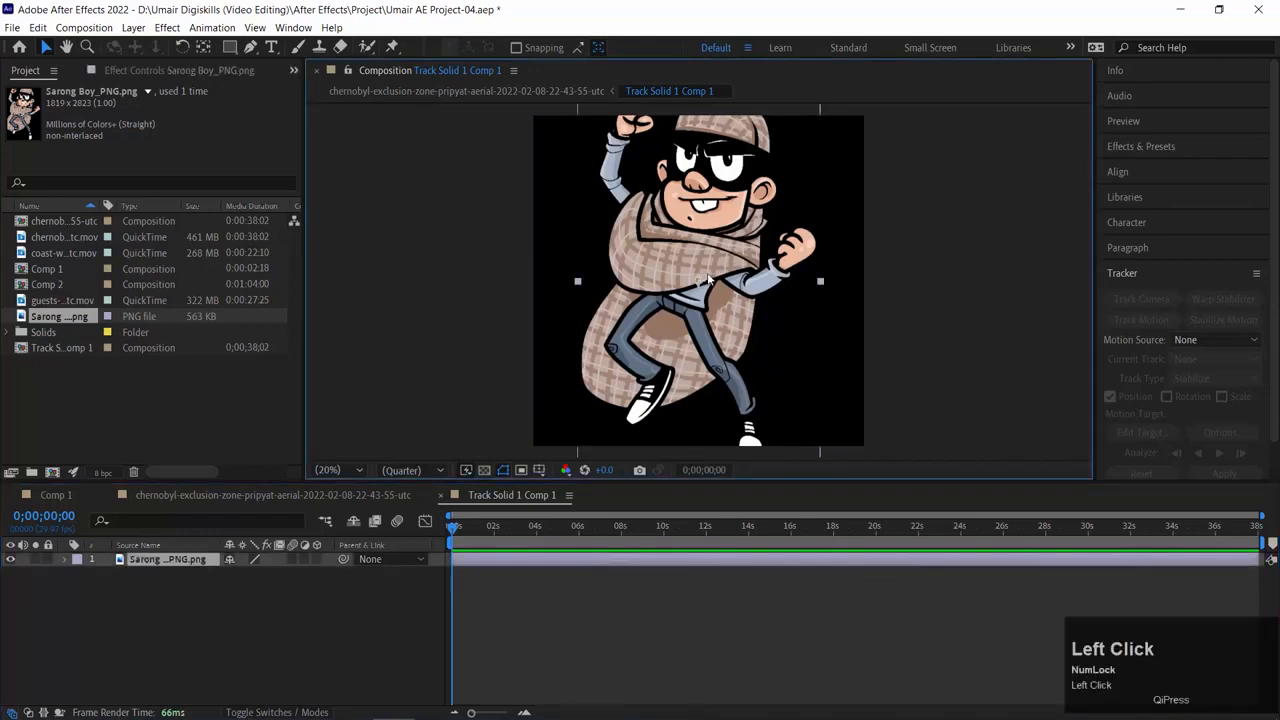
left_click_drag(255, 573, 233, 573)
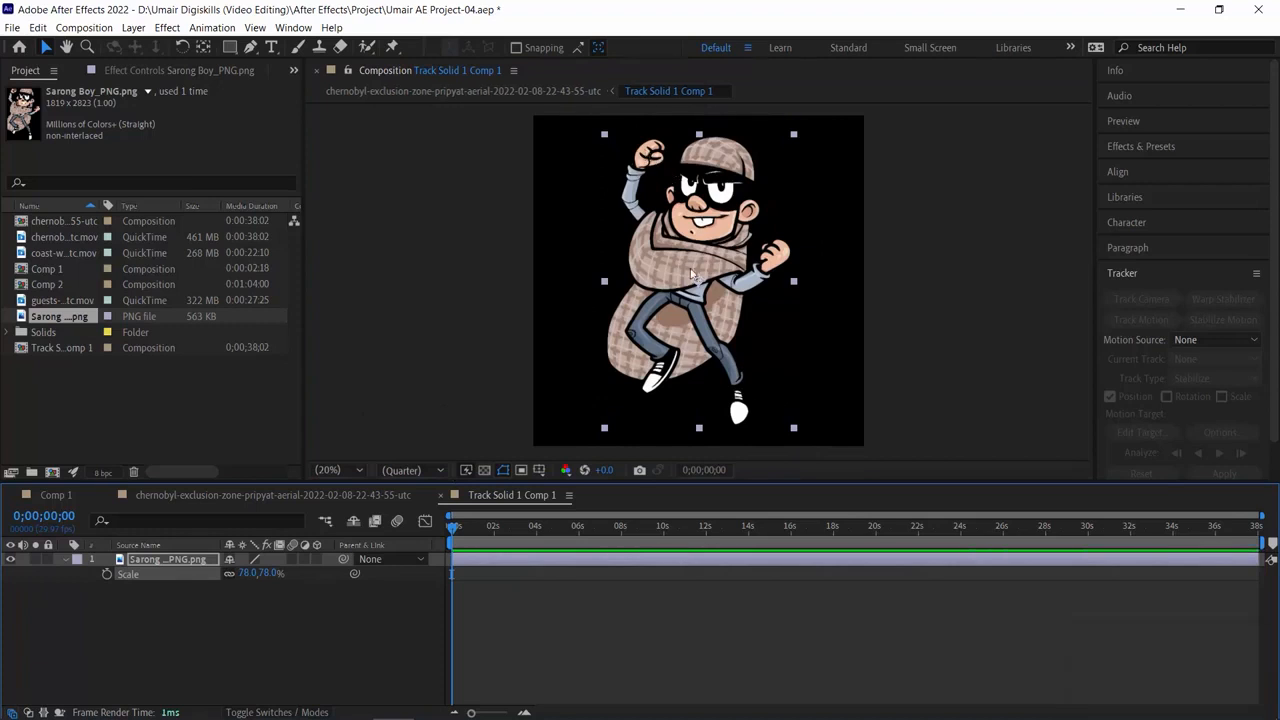
left_click_drag(697, 250, 700, 256)
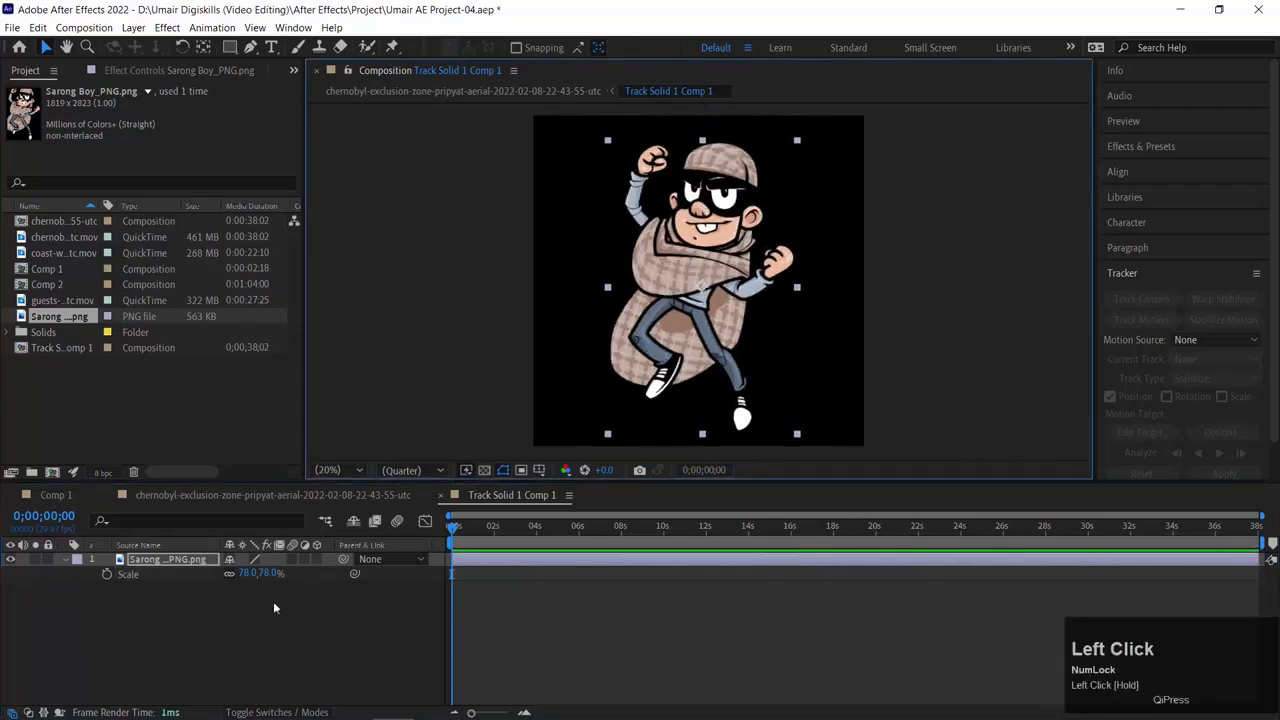
Return to the main drone composition and preview the tracked character from the start twice
left_click(367, 495)
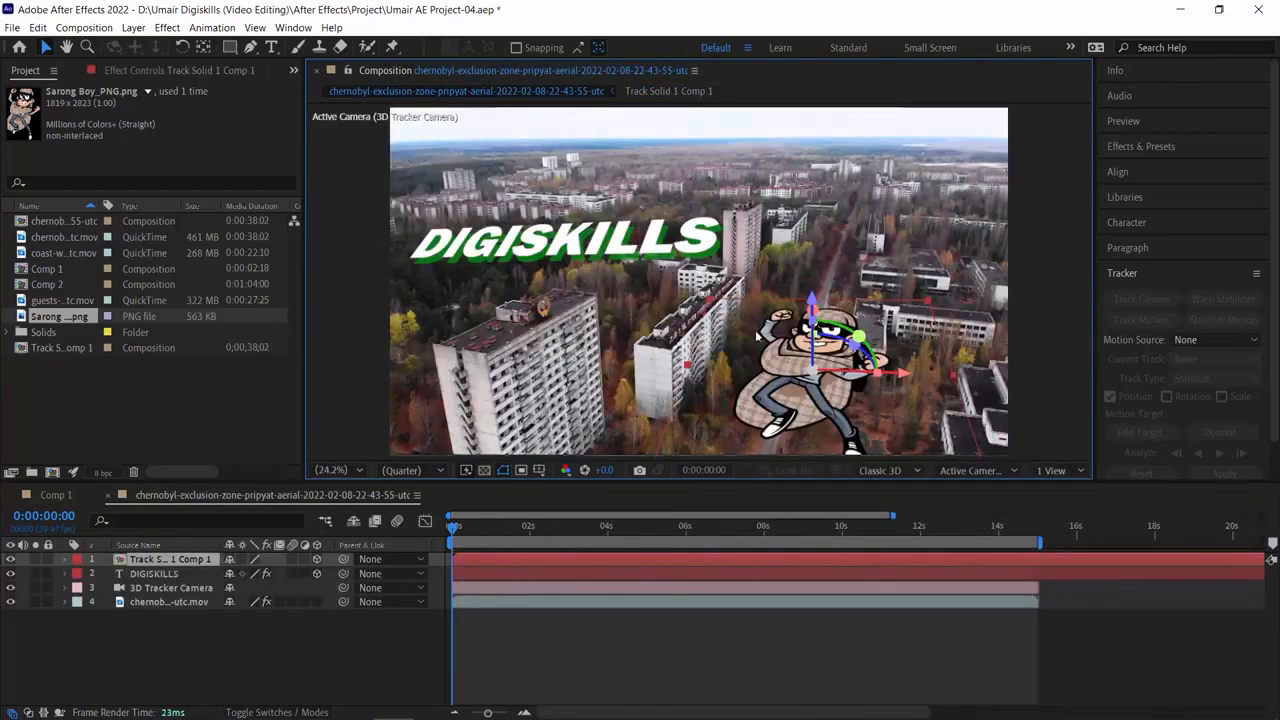
key("space")
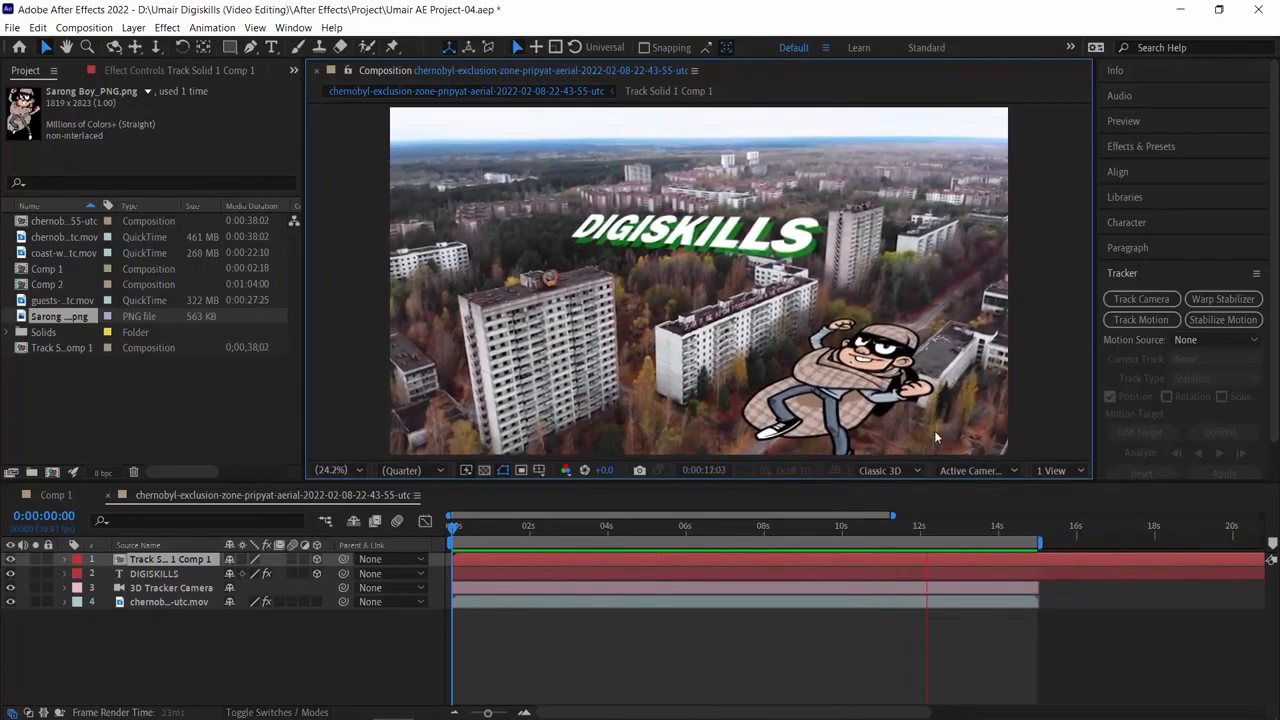
key("space")
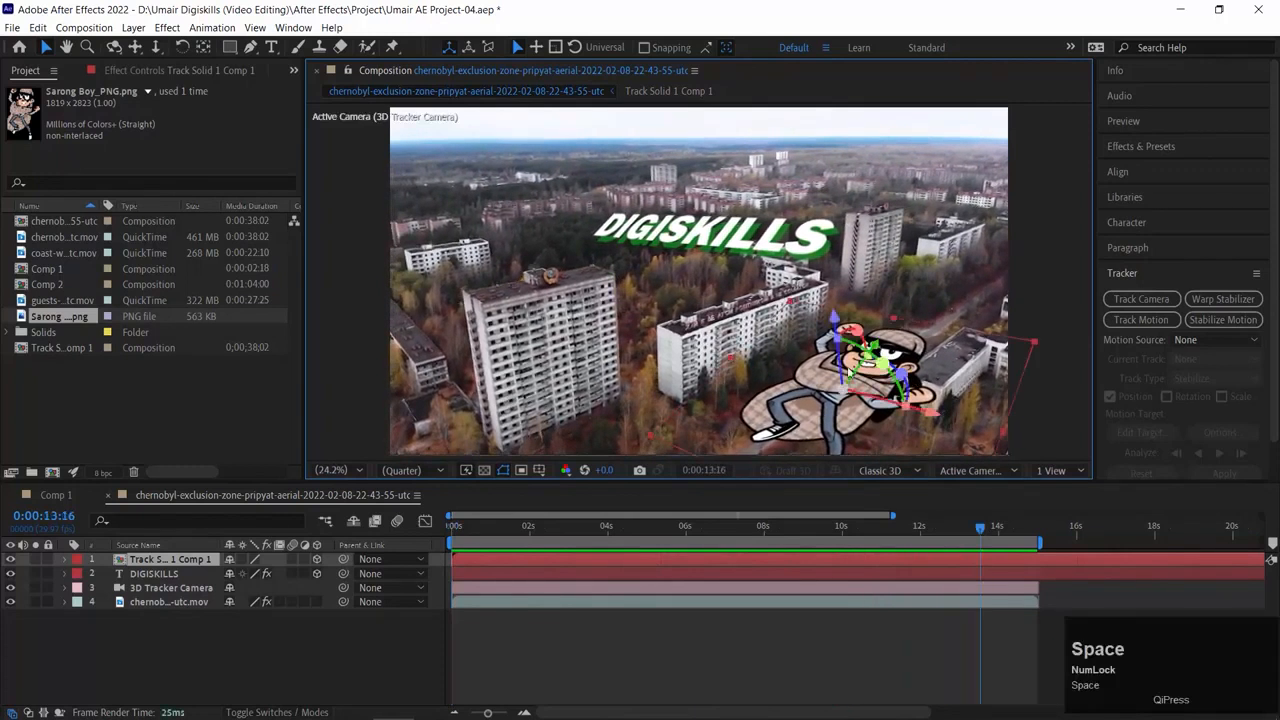
left_click_drag(996, 531, 303, 484)
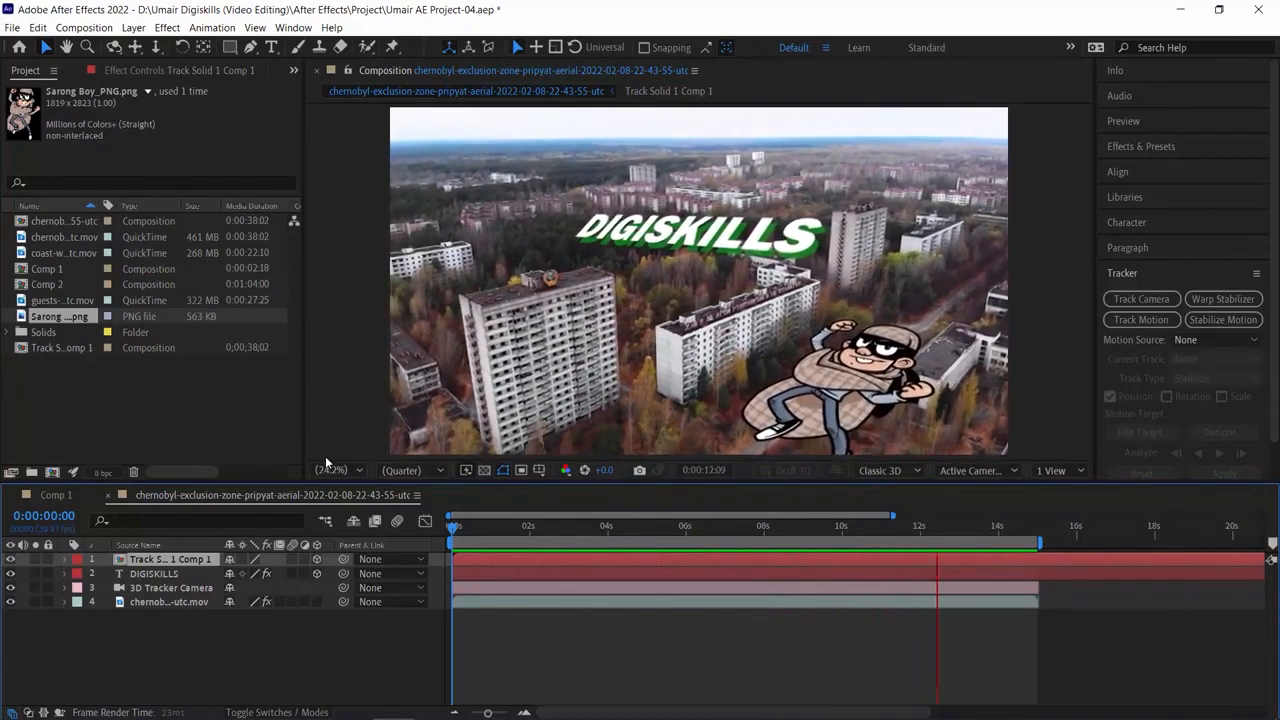
key("space")
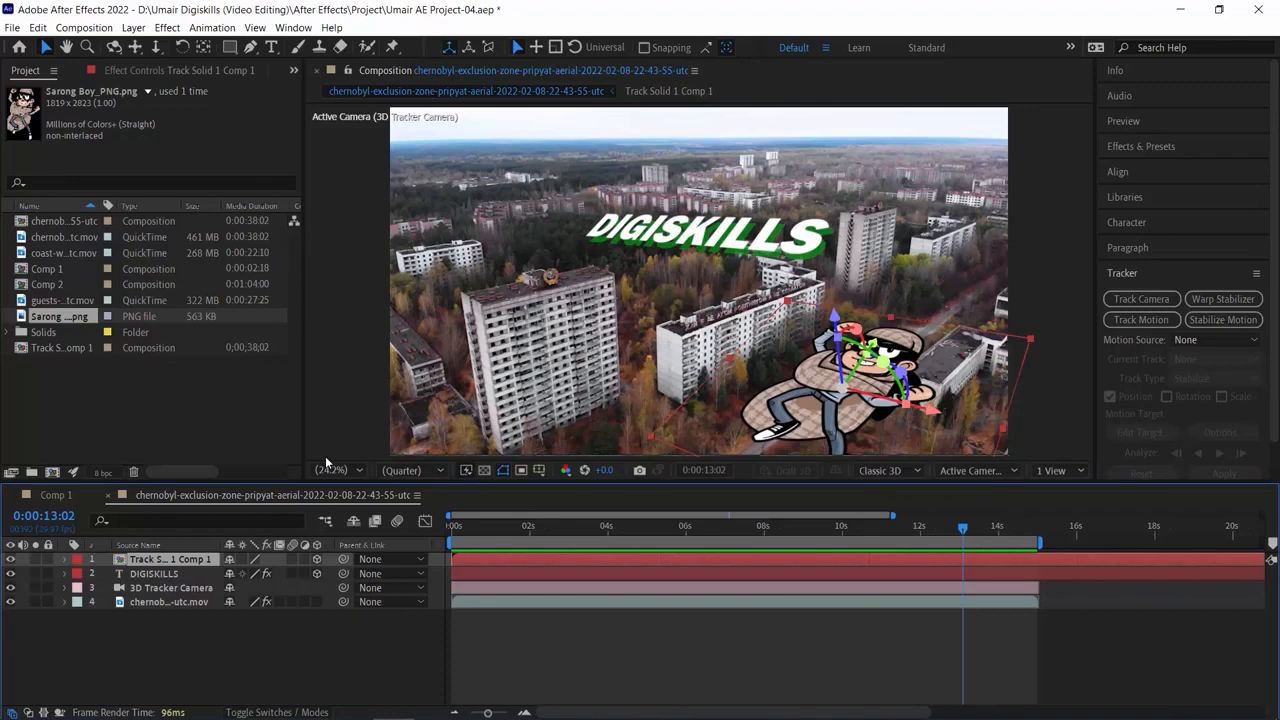
left_click(477, 526)
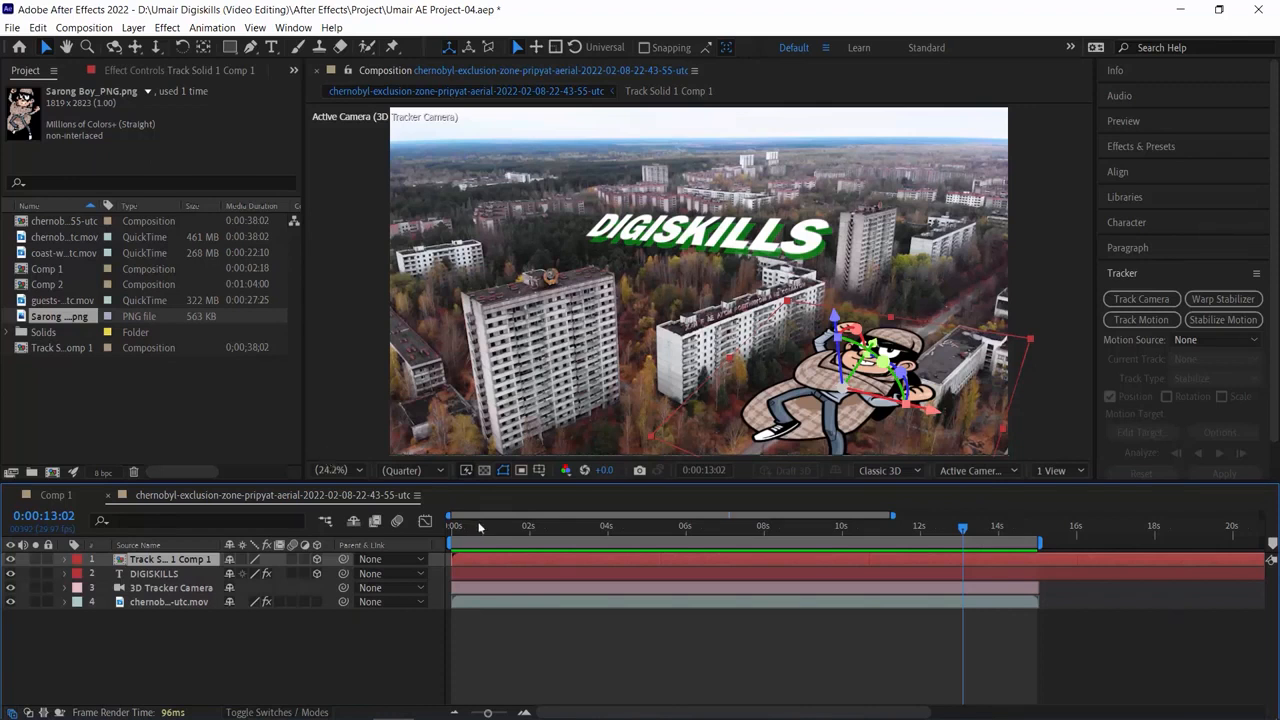